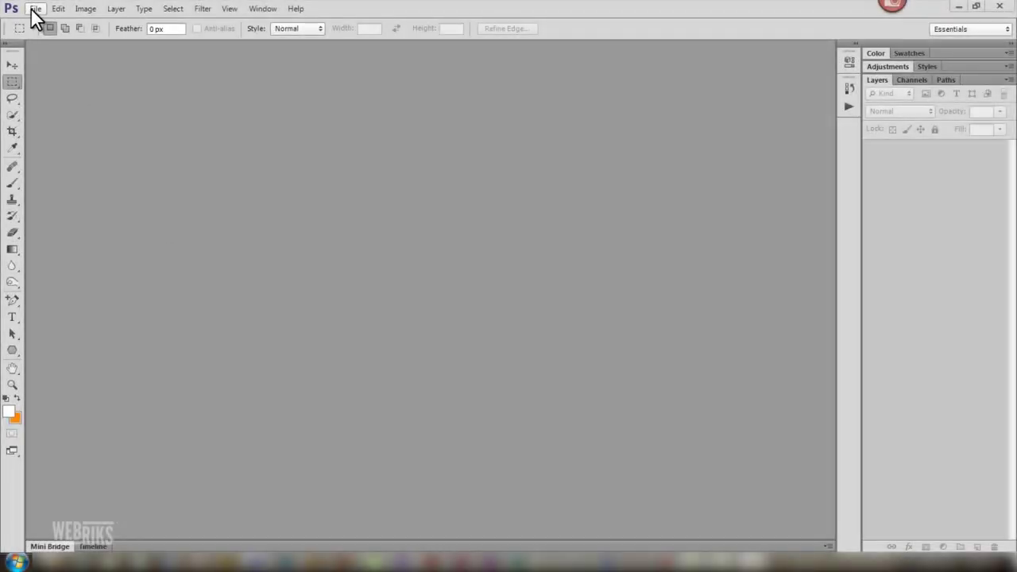
- Create Untitled-1, a white 500 × 500 pixel document at 72 ppi
left_click(35, 9)
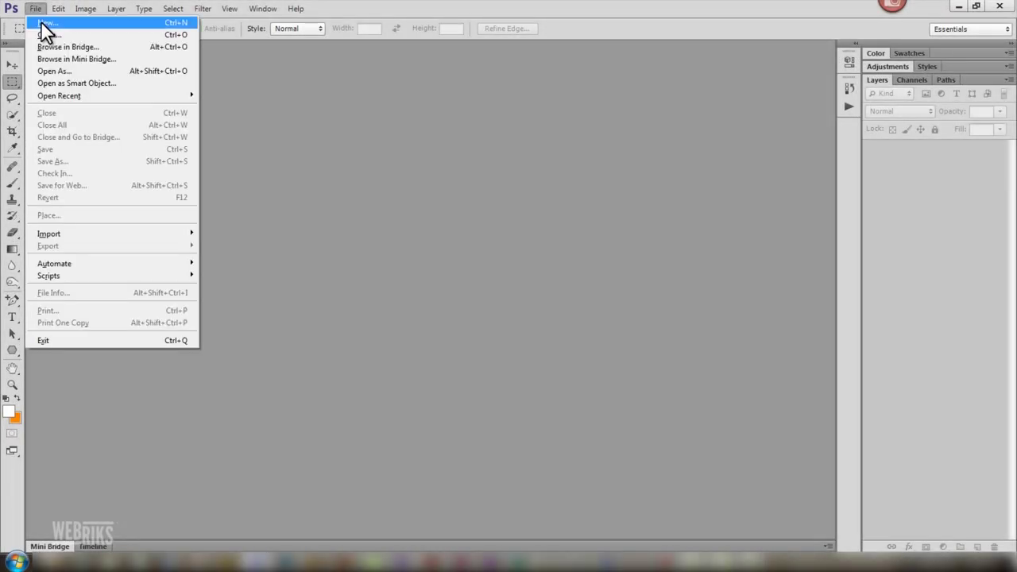
left_click(40, 21)
double_click(468, 193)
type("500")
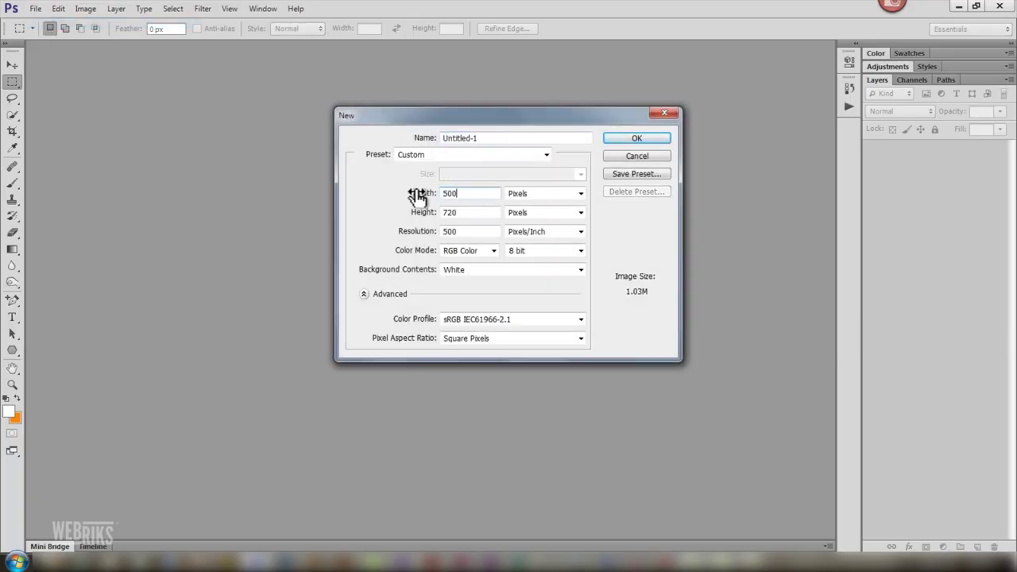
double_click(454, 212)
double_click(456, 231)
type("72")
left_click(646, 138)
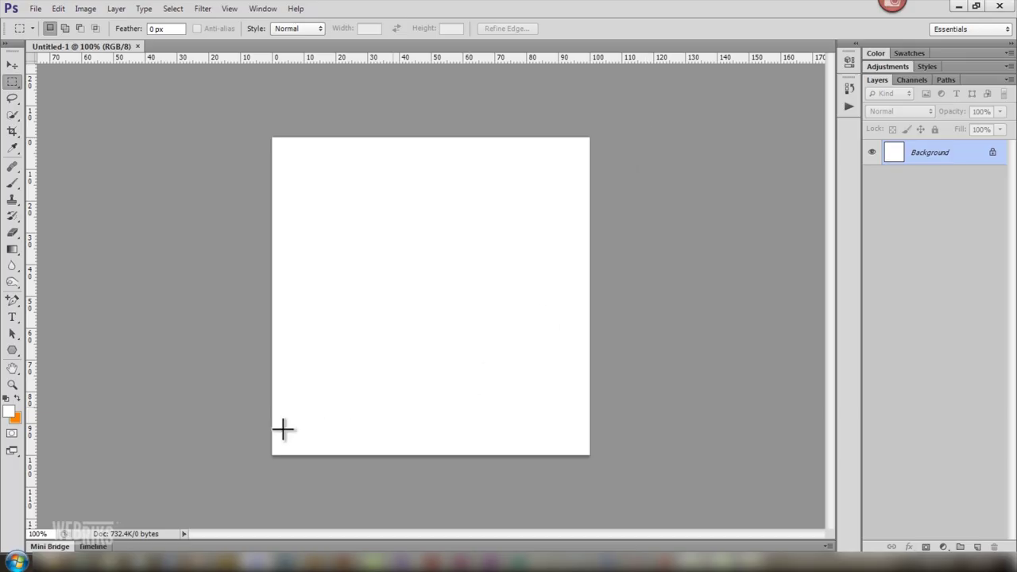
- Draw an orange hexagon about 161 px wide near centre and add a vertical mid-canvas guide
left_click(12, 352)
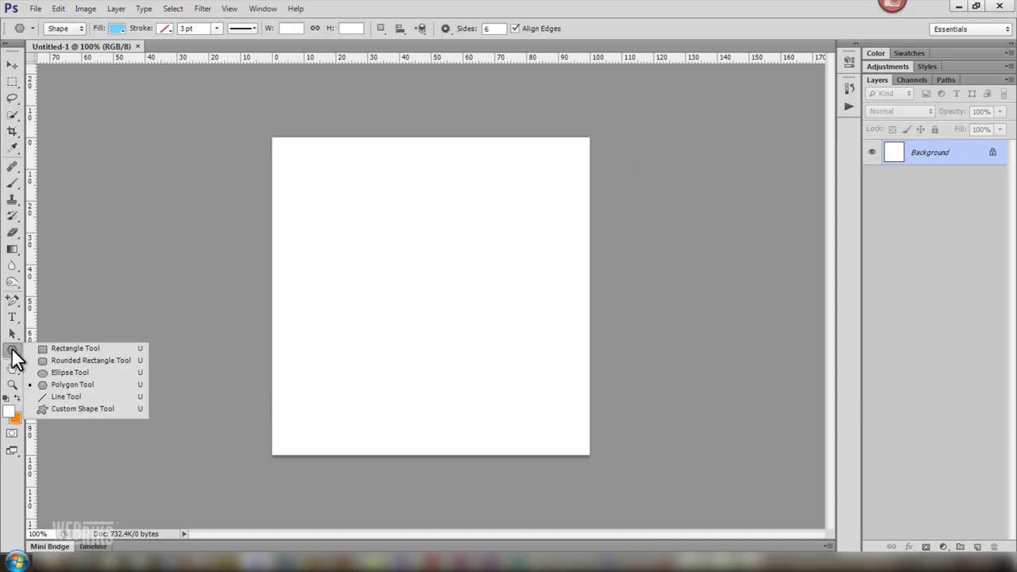
left_click(57, 384)
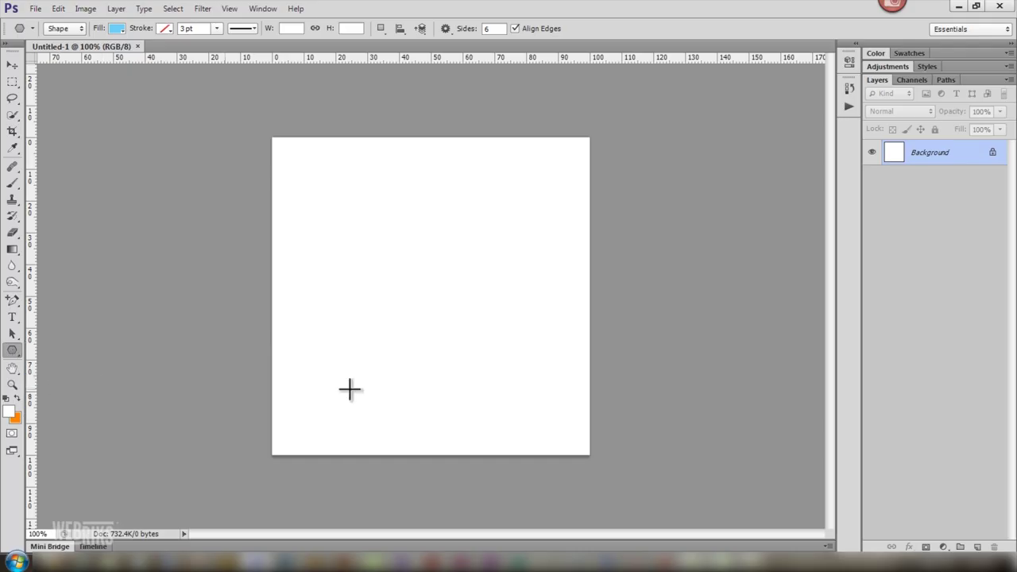
left_click(116, 31)
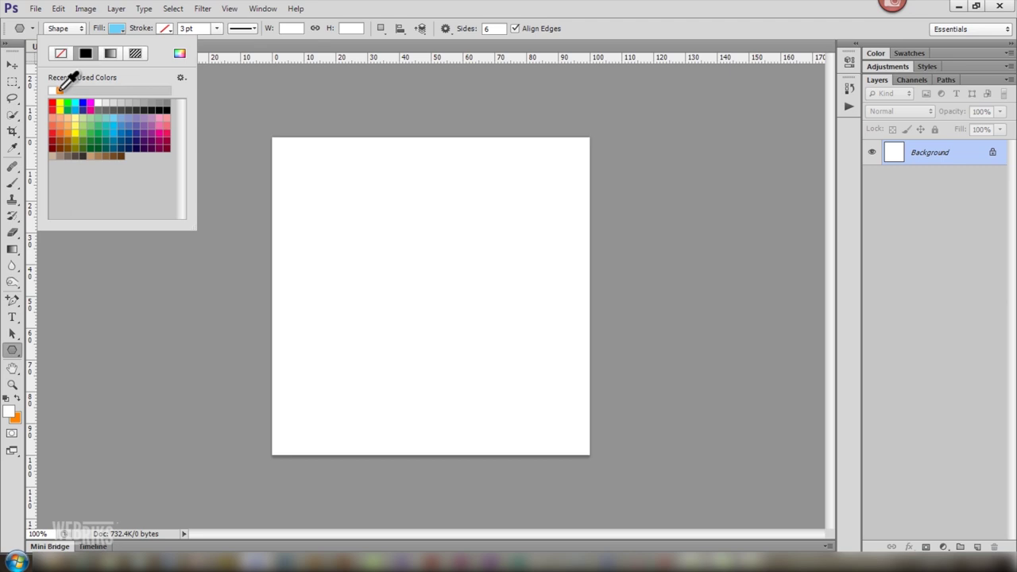
left_click(423, 294)
left_click_drag(423, 293, 462, 365)
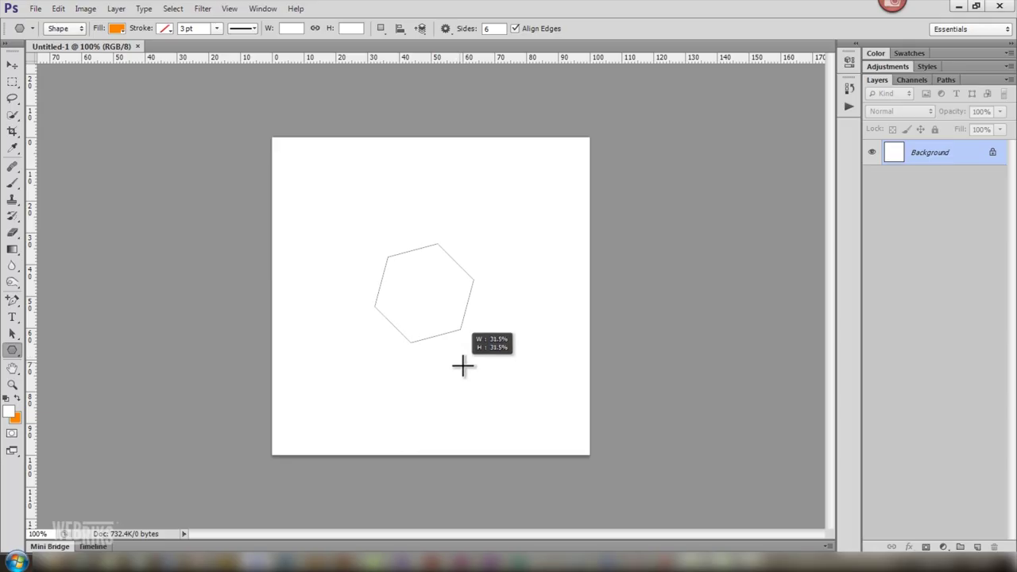
left_click_drag(462, 366, 460, 358)
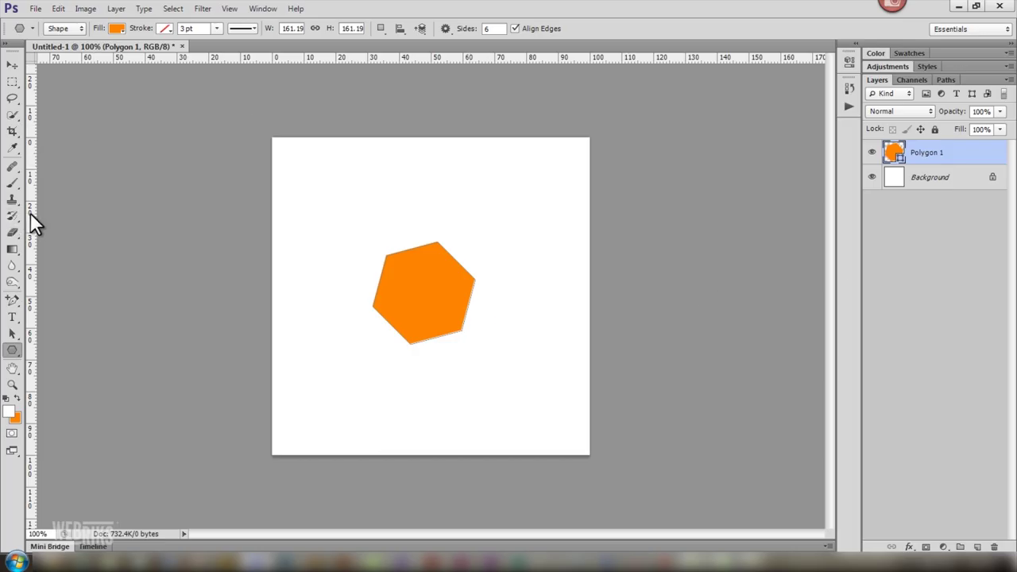
left_click_drag(29, 214, 431, 253)
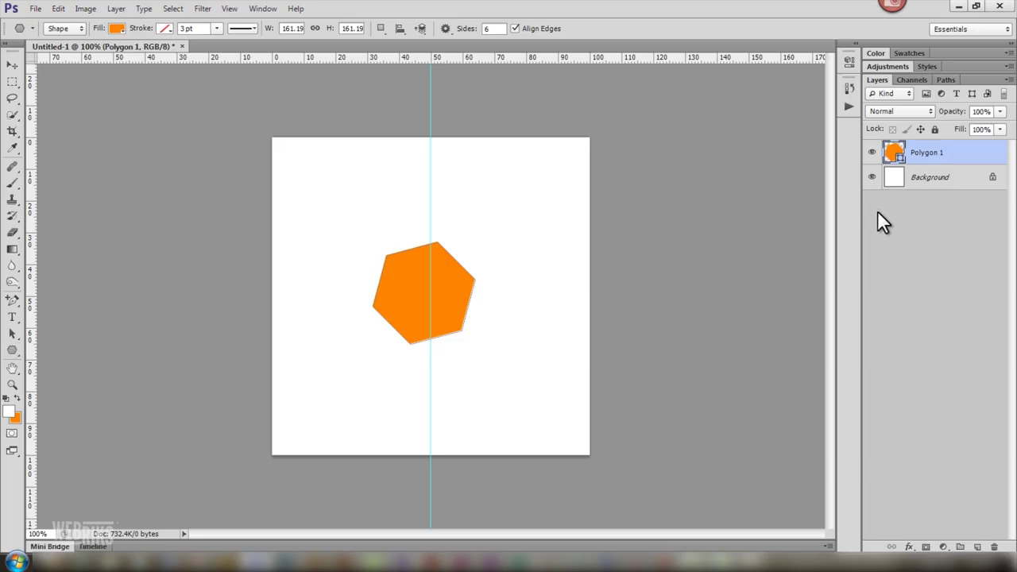
- Nudge the hexagon onto the guide and rotate it about −14.55° to stand point-up
key("ctrl+t")
key("Right")
key("Right")
key("Right")
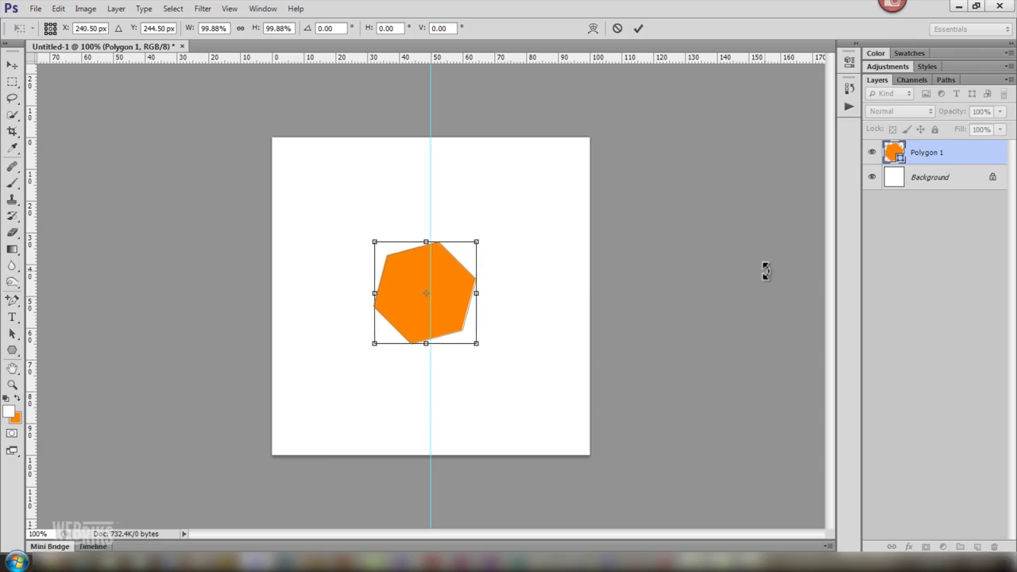
key("Right")
key("Right")
key("Right")
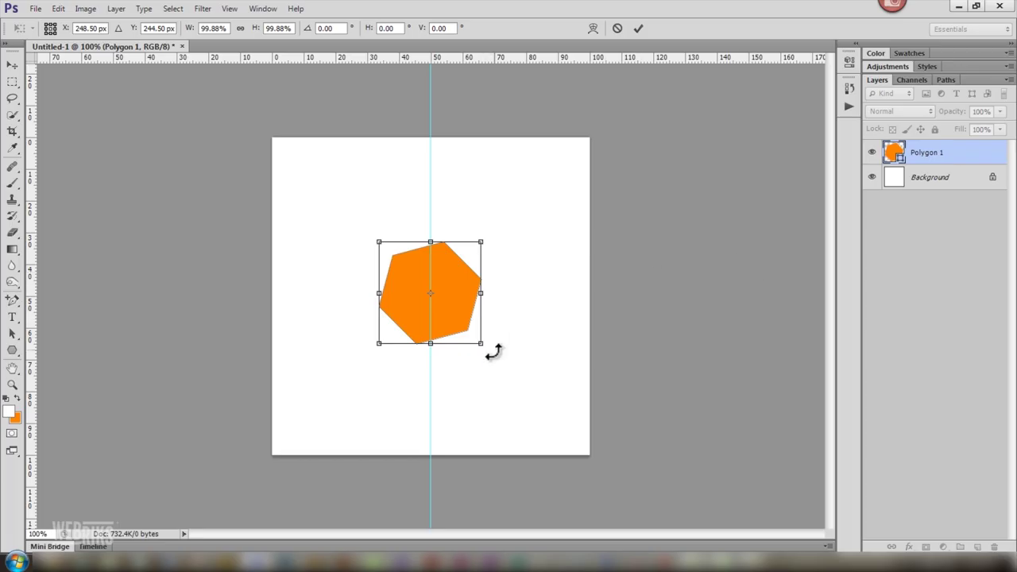
left_click_drag(492, 352, 492, 329)
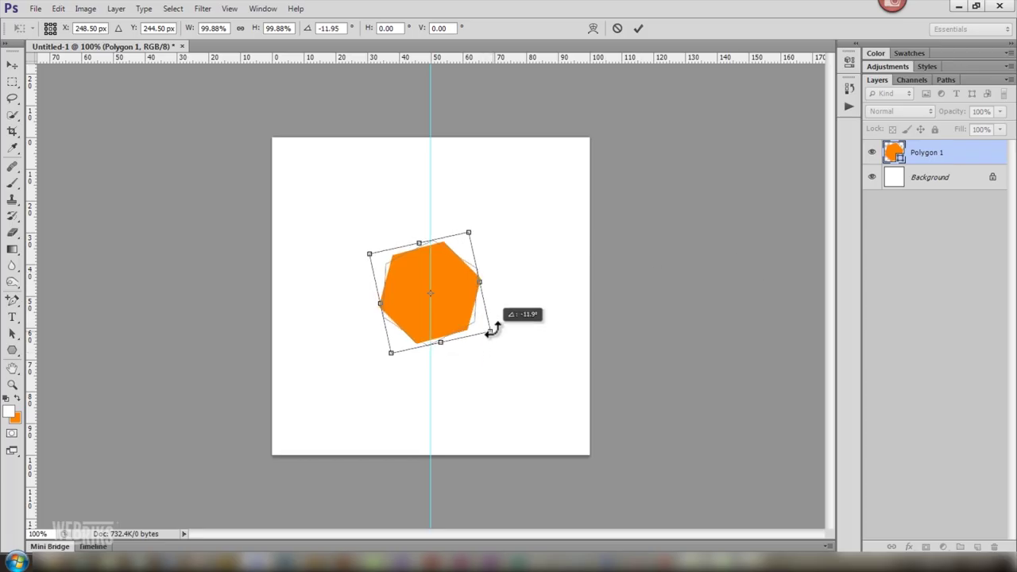
left_click_drag(493, 329, 491, 328)
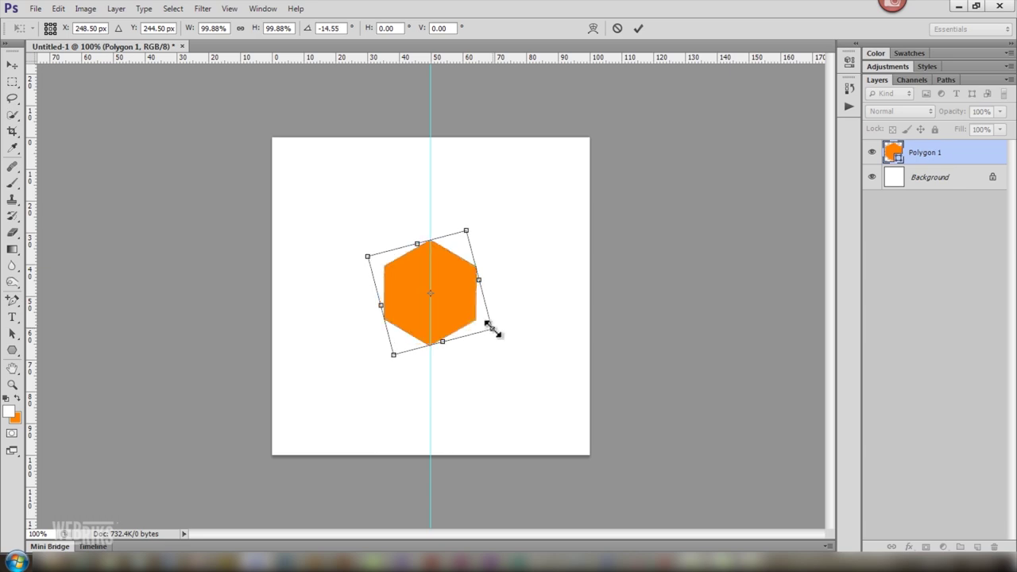
left_click(639, 28)
left_click(640, 29)
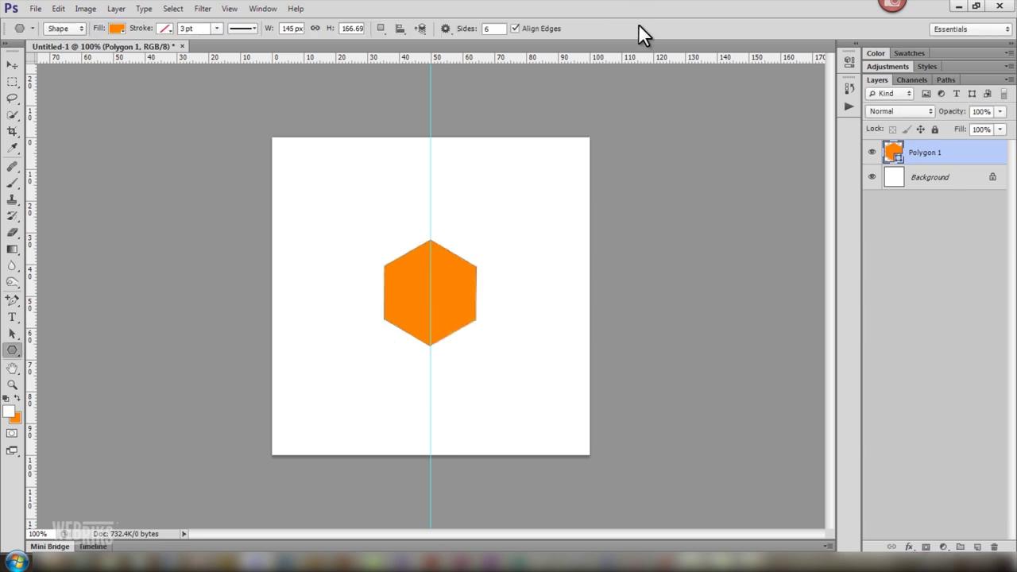
- Enable an Inner Shadow on Polygon 1 with distance 11 and size 43
double_click(989, 163)
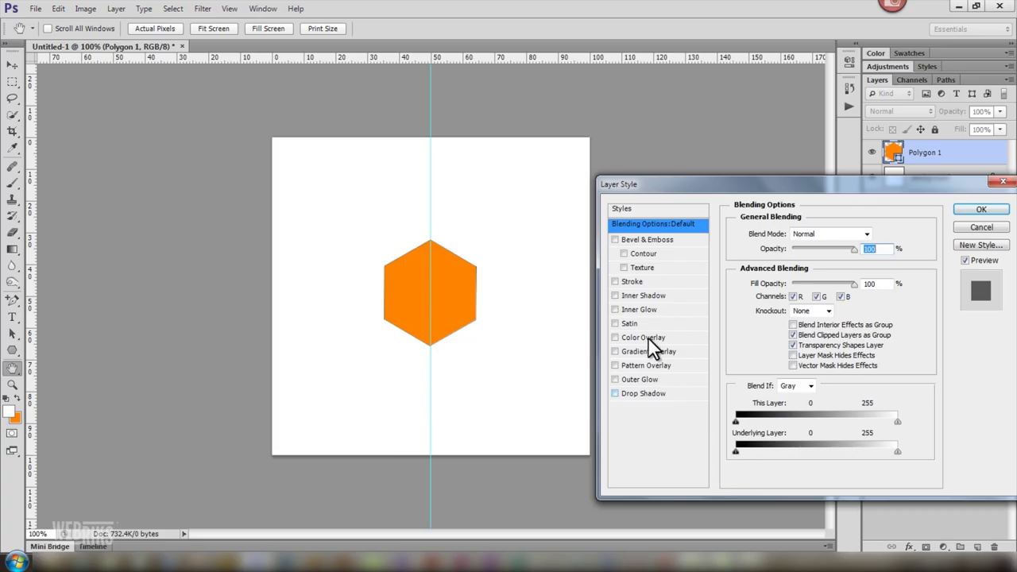
left_click(614, 295)
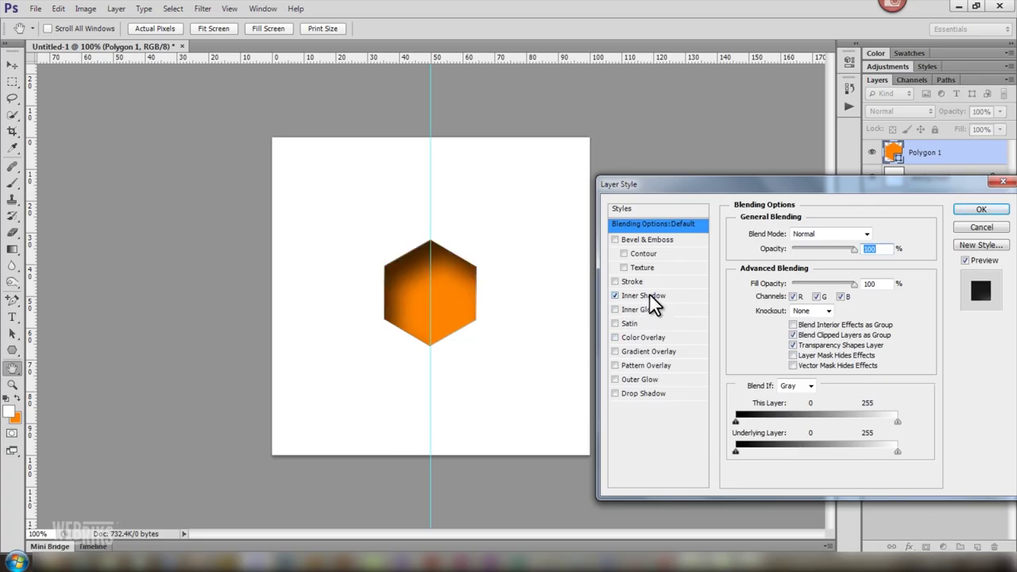
left_click(647, 294)
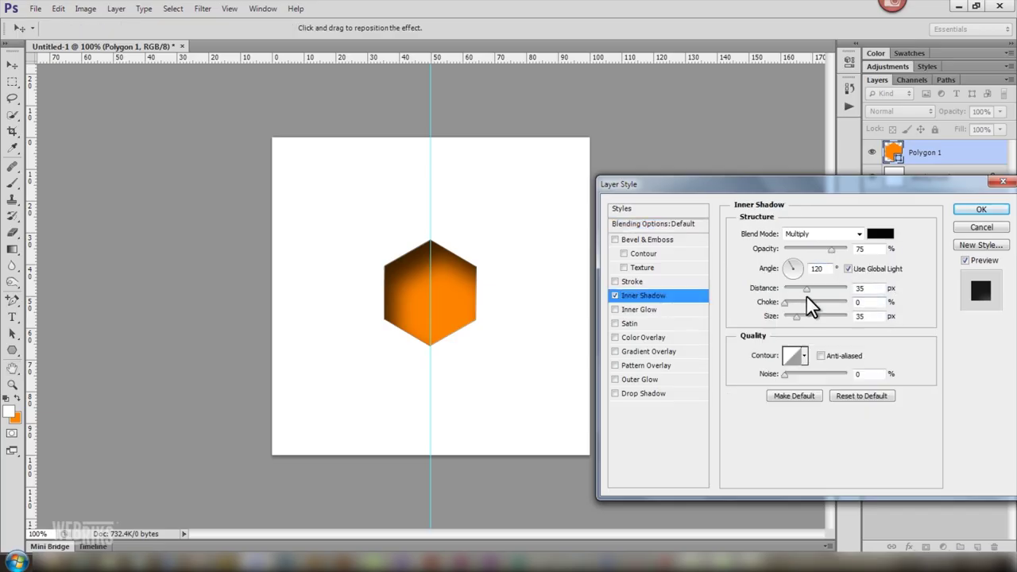
left_click_drag(806, 288, 793, 287)
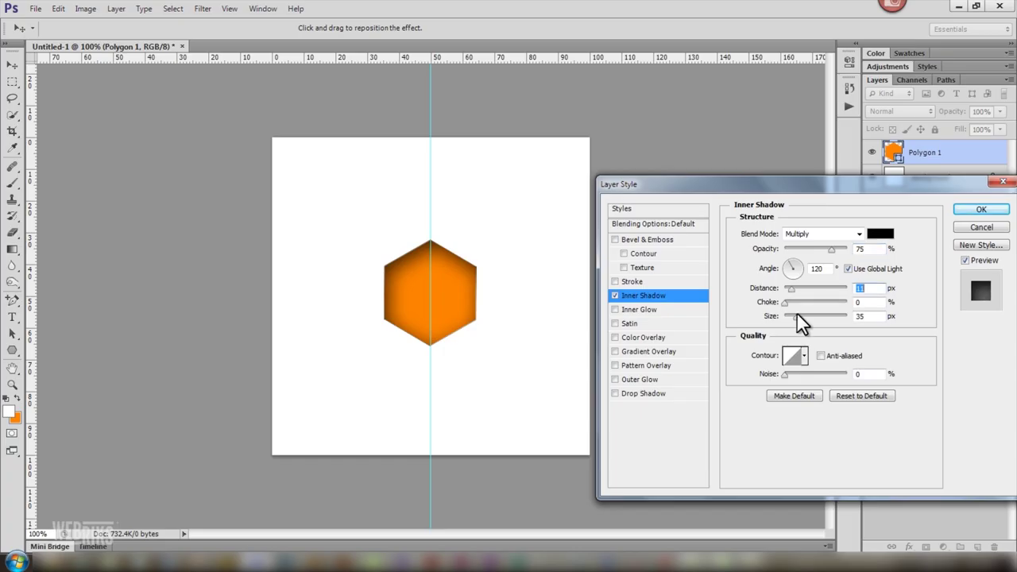
left_click_drag(796, 315, 795, 314)
- Add a Gradient Overlay in Overlay blend mode at about 44% opacity
left_click(615, 352)
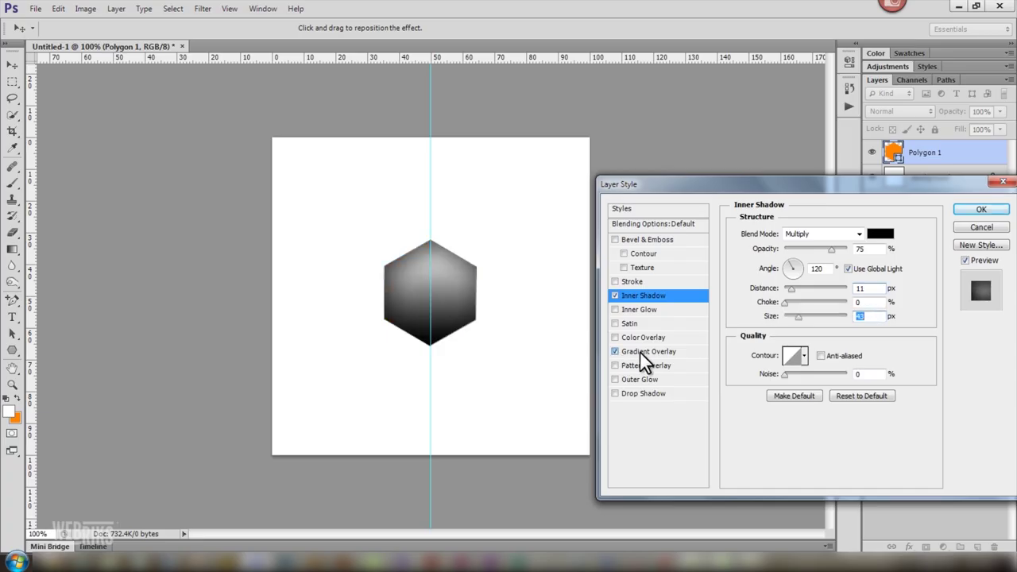
left_click(639, 351)
left_click(855, 234)
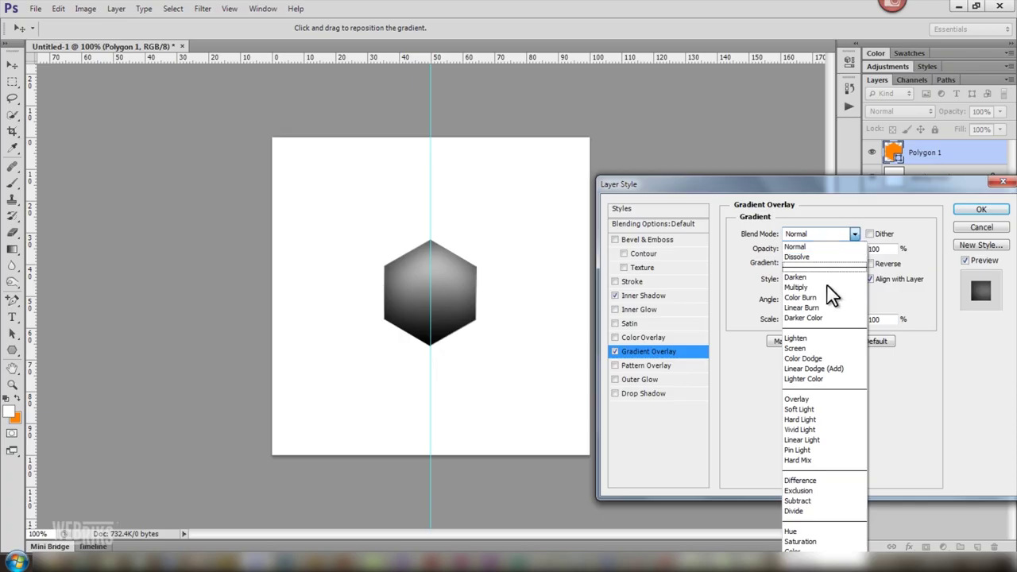
left_click(826, 398)
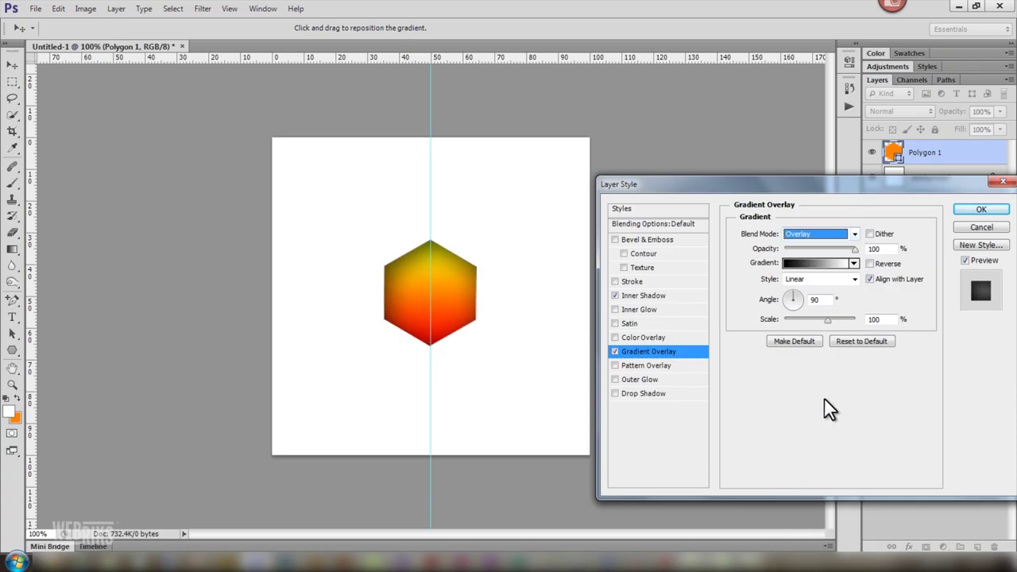
left_click_drag(853, 248, 815, 250)
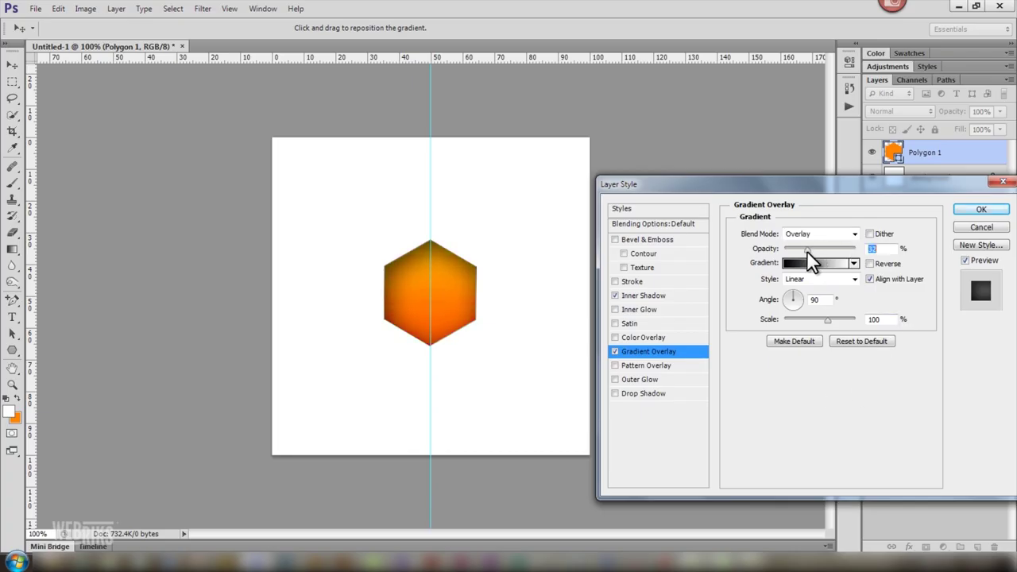
- Set the Inner Shadow to Overlay at 30% opacity, apply the styles, and collapse the effects list
left_click(673, 293)
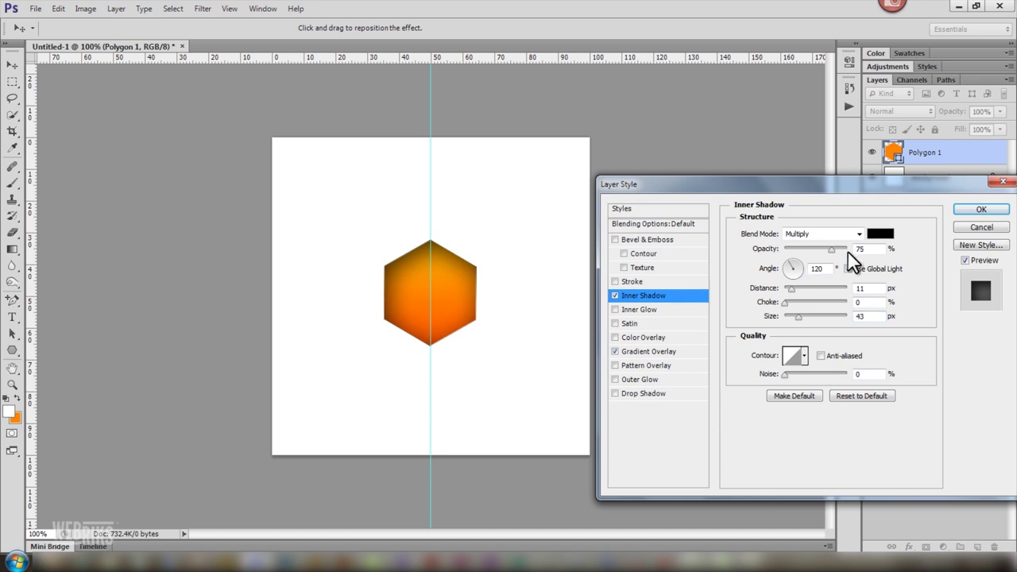
left_click(858, 235)
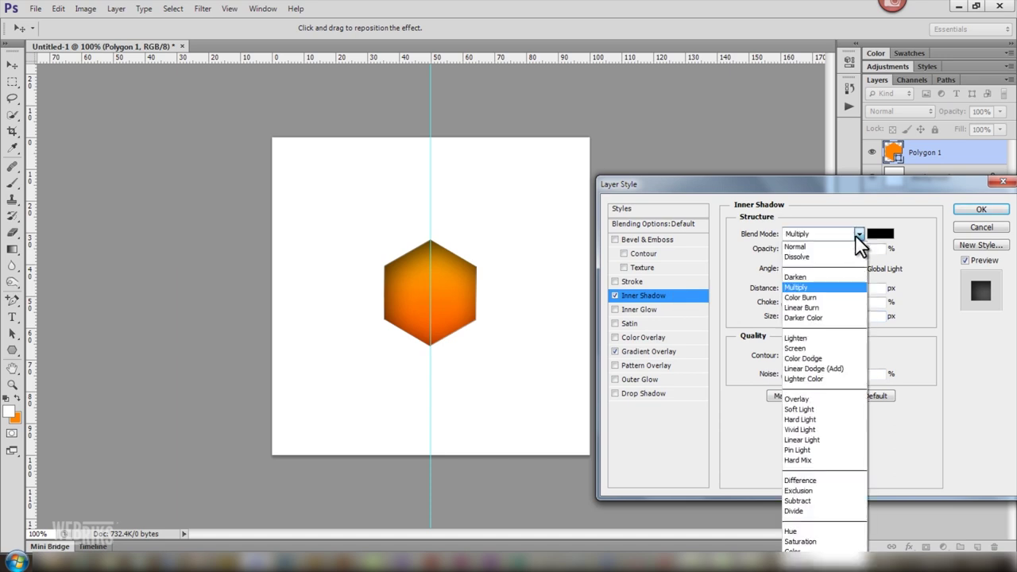
left_click(808, 397)
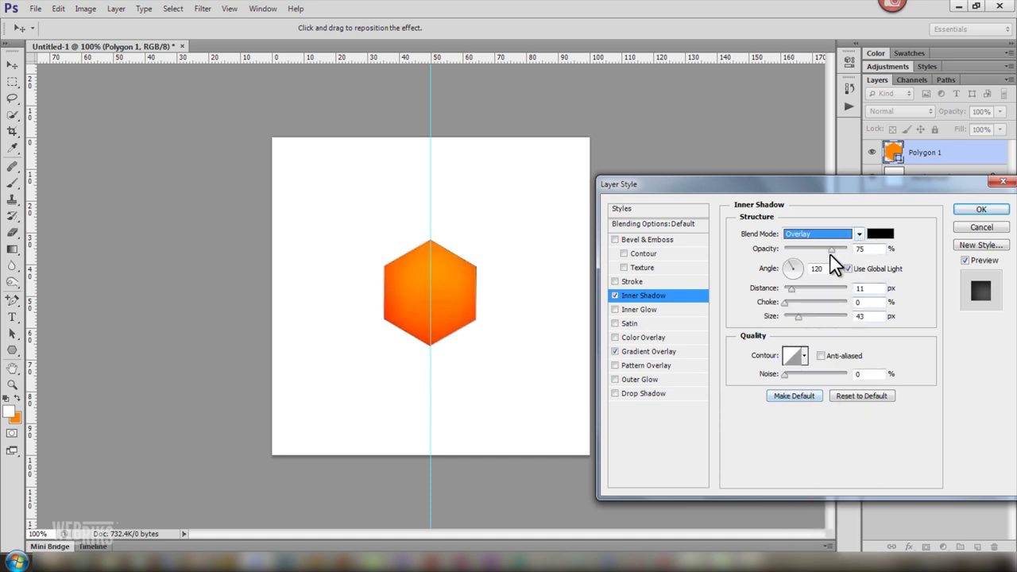
left_click_drag(819, 251, 803, 250)
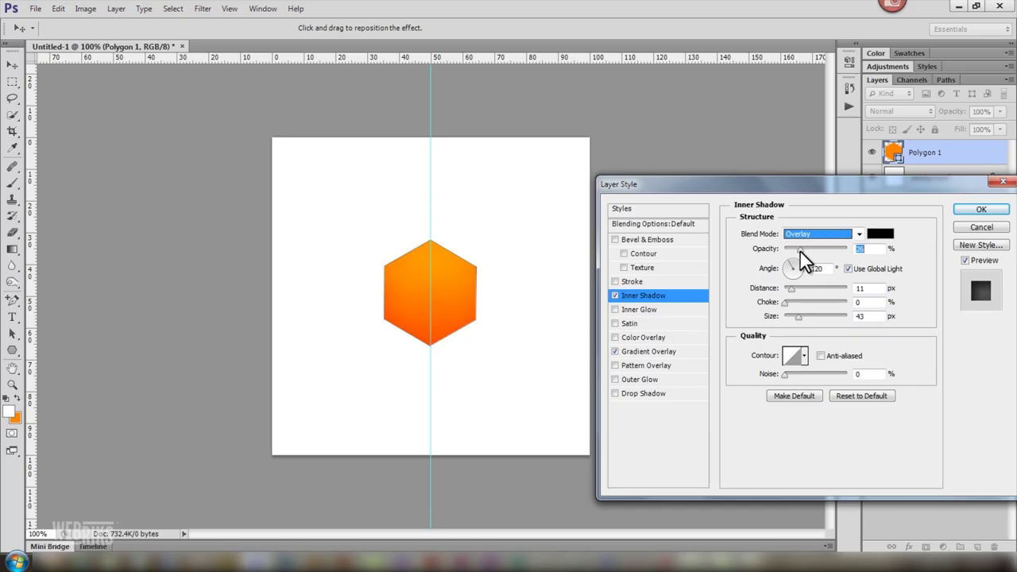
left_click(972, 211)
left_click(945, 310)
left_click(1003, 151)
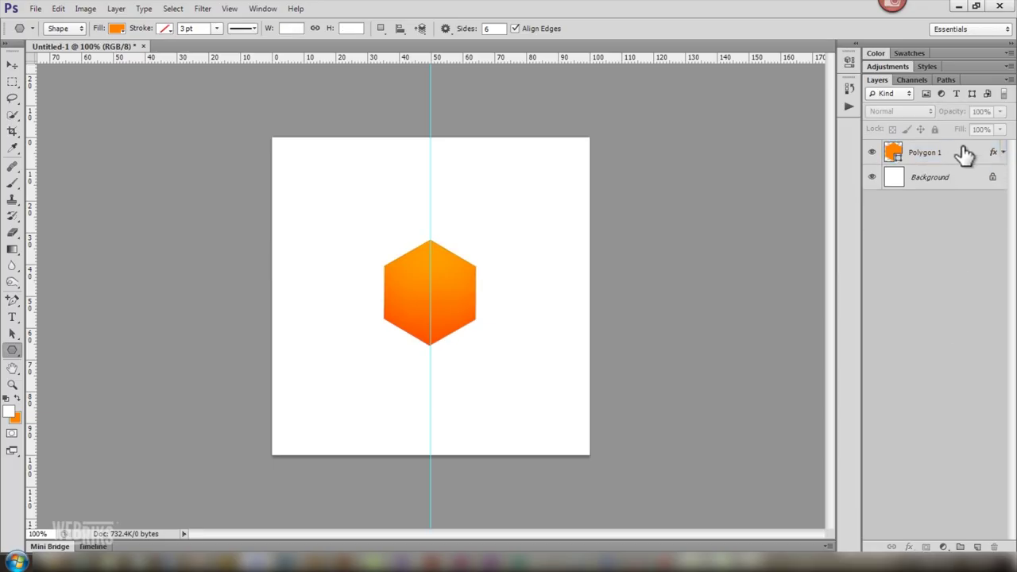
- Convert Polygon 1 to a smart object and place a copy up and to the right
right_click(958, 151)
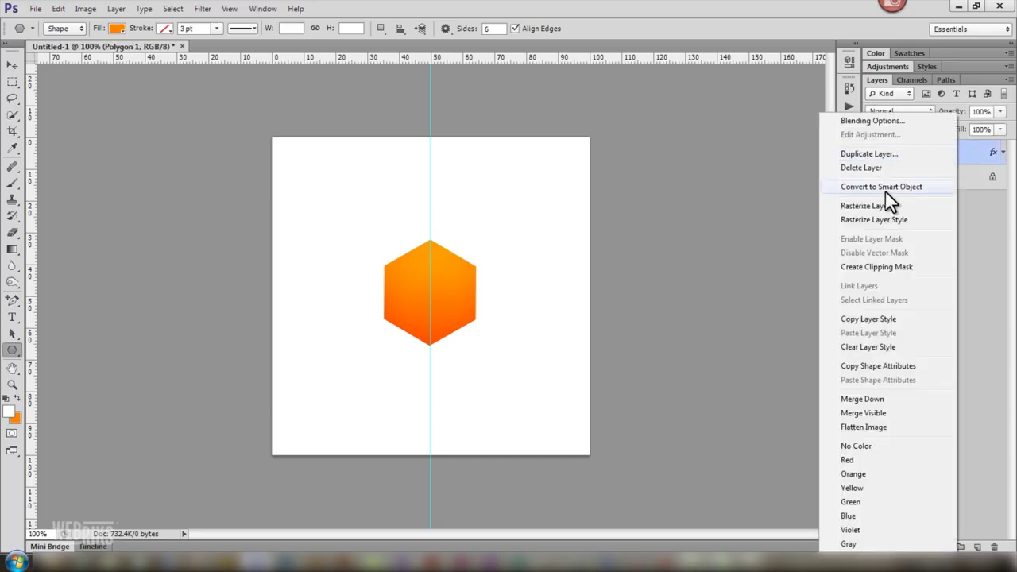
left_click(929, 187)
left_click_drag(958, 159, 976, 546)
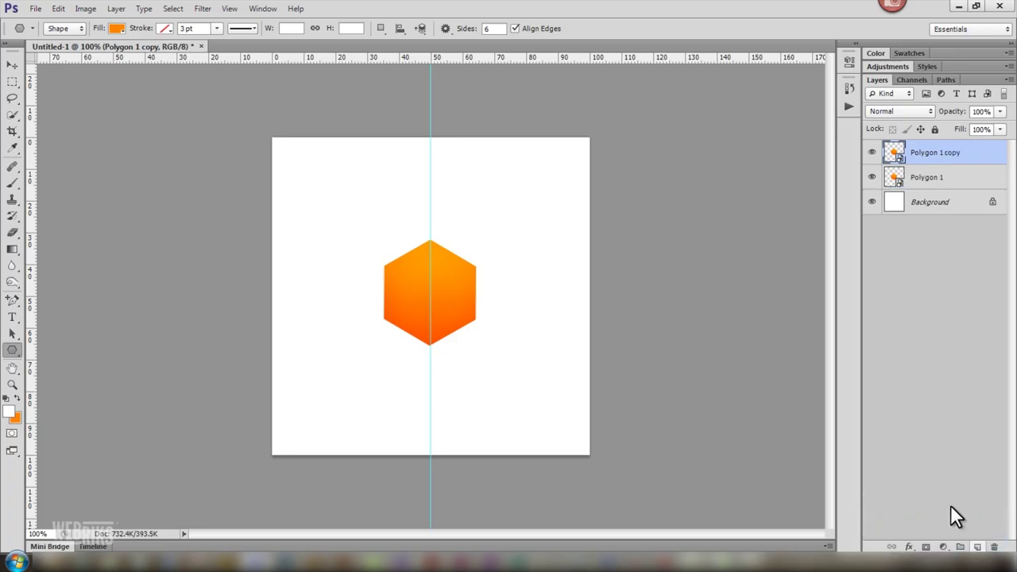
left_click(11, 63)
left_click_drag(448, 321, 501, 244)
key("Right")
key("Right")
key("Right")
- Place another hexagon copy at the upper left of the original
left_click_drag(957, 158, 977, 547)
left_click_drag(464, 227, 370, 235)
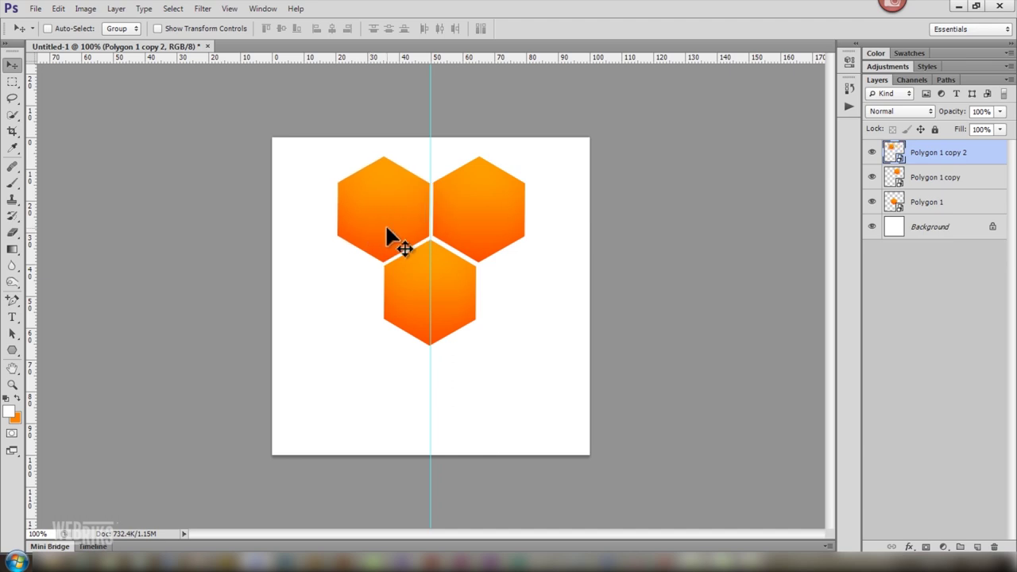
key("Left")
key("Left")
key("Left")
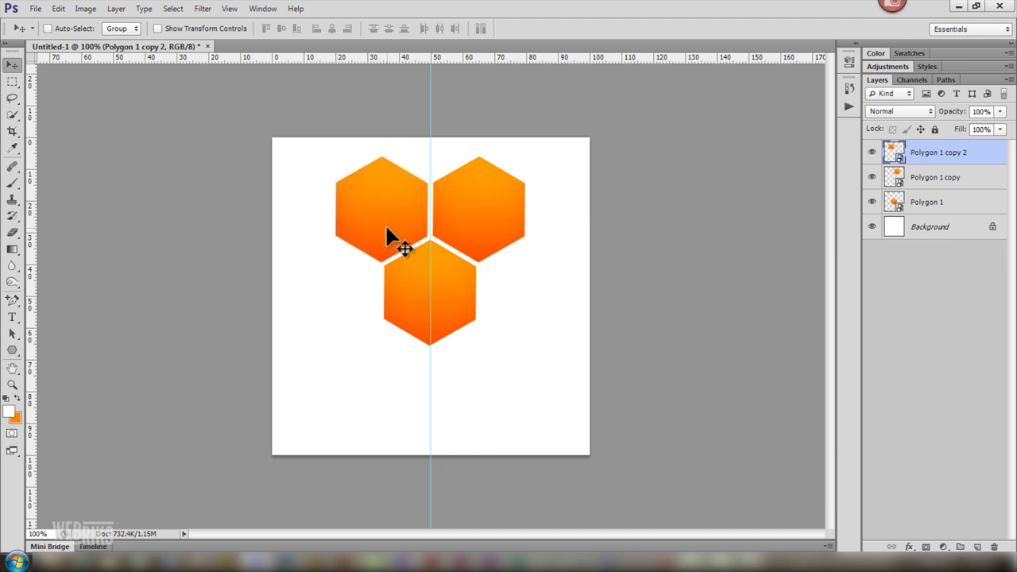
key("Right")
- Duplicate the two top hexagons below the middle one, then select Polygon 1 copy 4
left_click(976, 180)
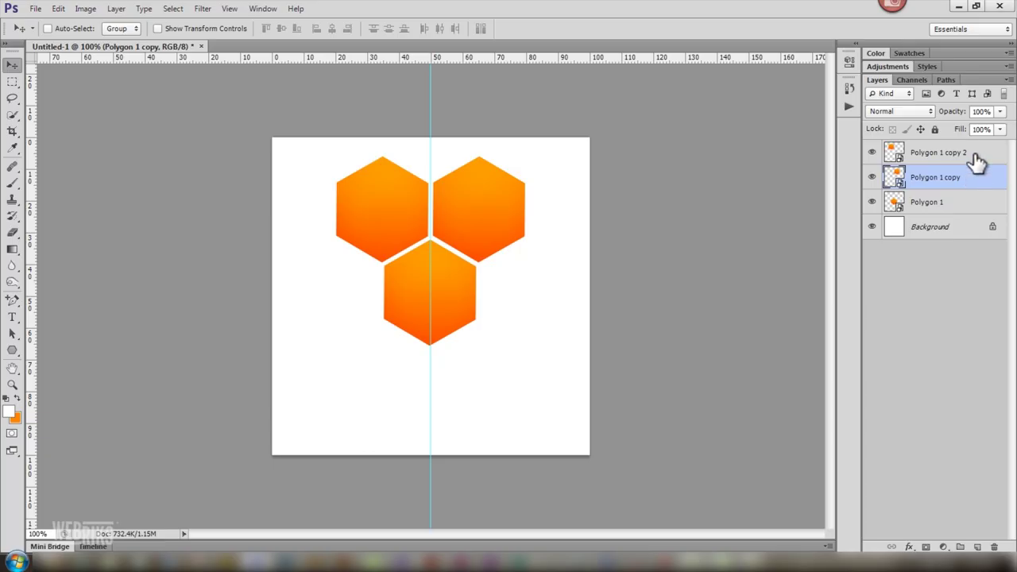
left_click(973, 152, "shift")
mouse_move(971, 157)
left_mouse_down()
mouse_move(966, 436)
mouse_move(956, 467)
mouse_move(977, 547)
left_mouse_up()
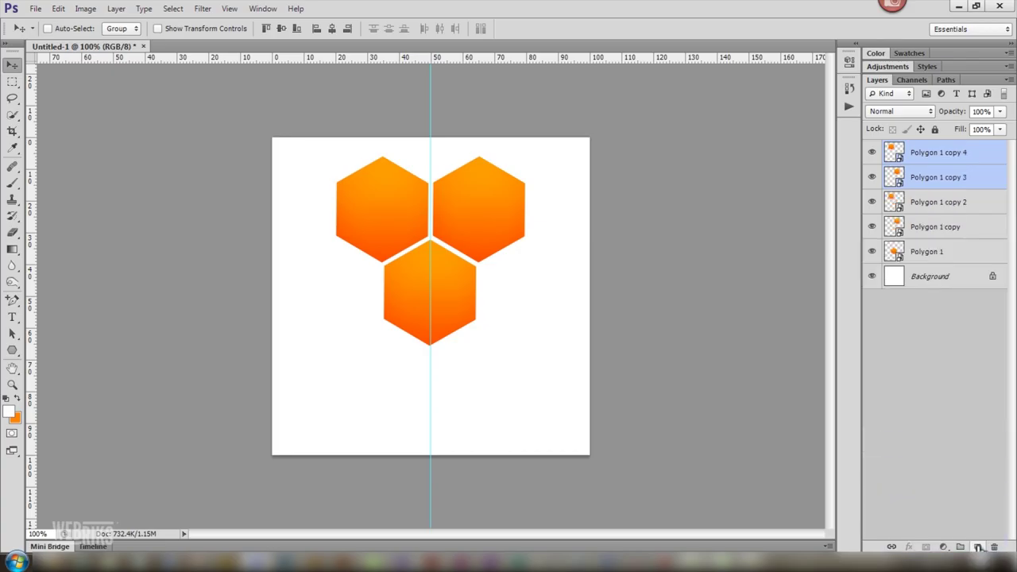
left_click_drag(497, 231, 518, 397)
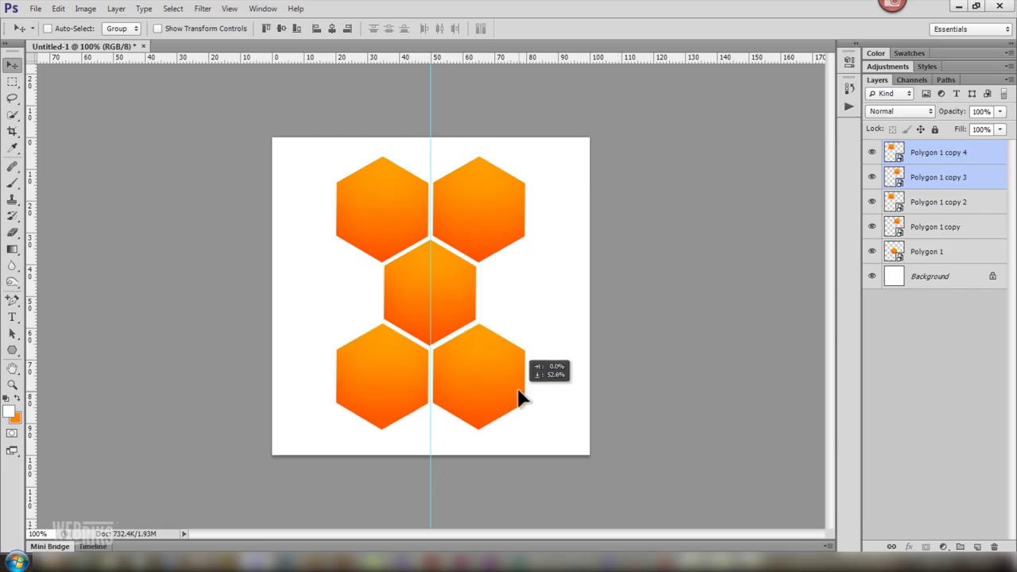
left_click(938, 390)
left_click(871, 153)
left_click(871, 152)
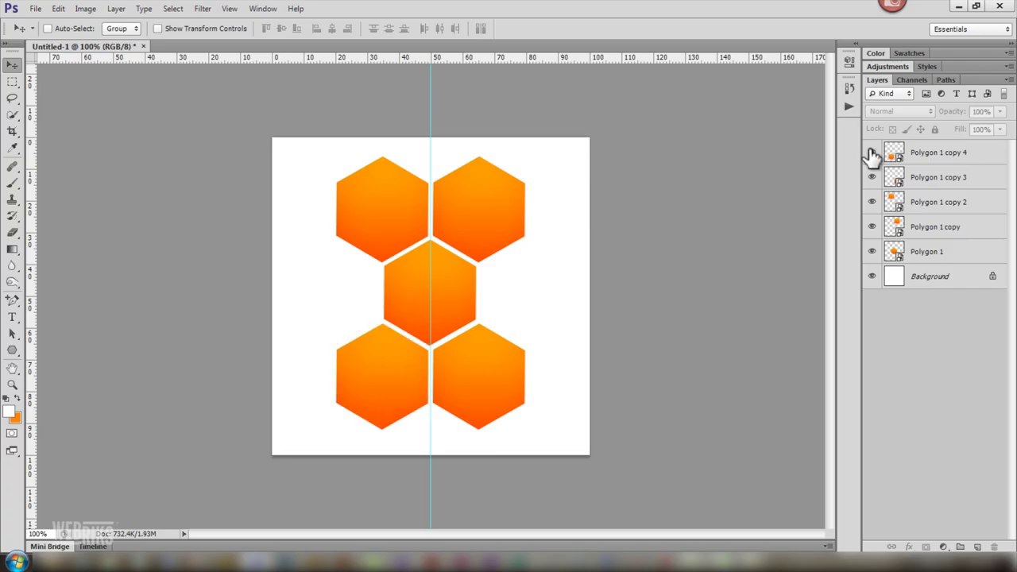
left_click(965, 154)
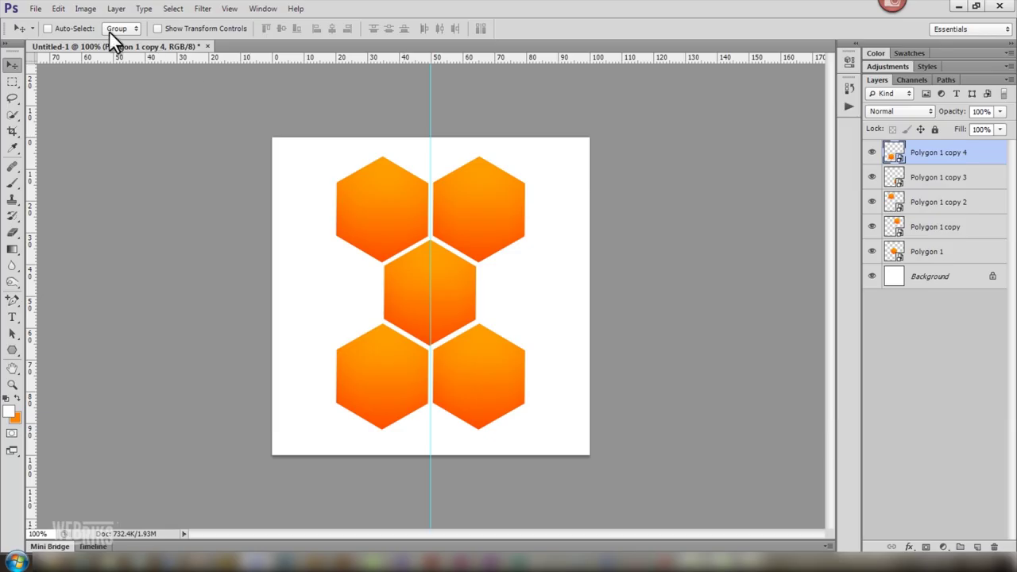
- Add horizontal guides through the centres of the bottom and top hexagon rows
left_click(58, 9)
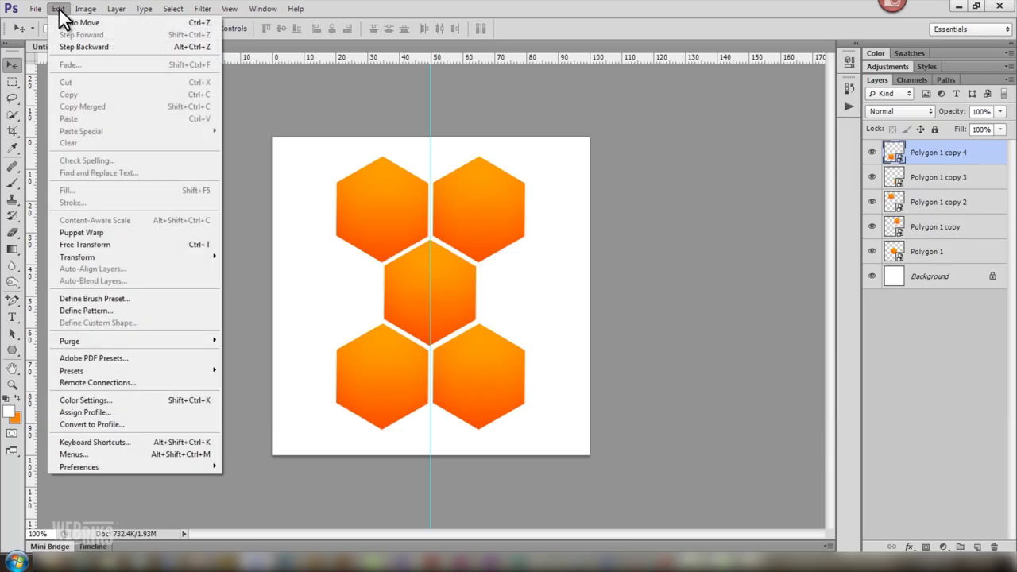
left_click(103, 243)
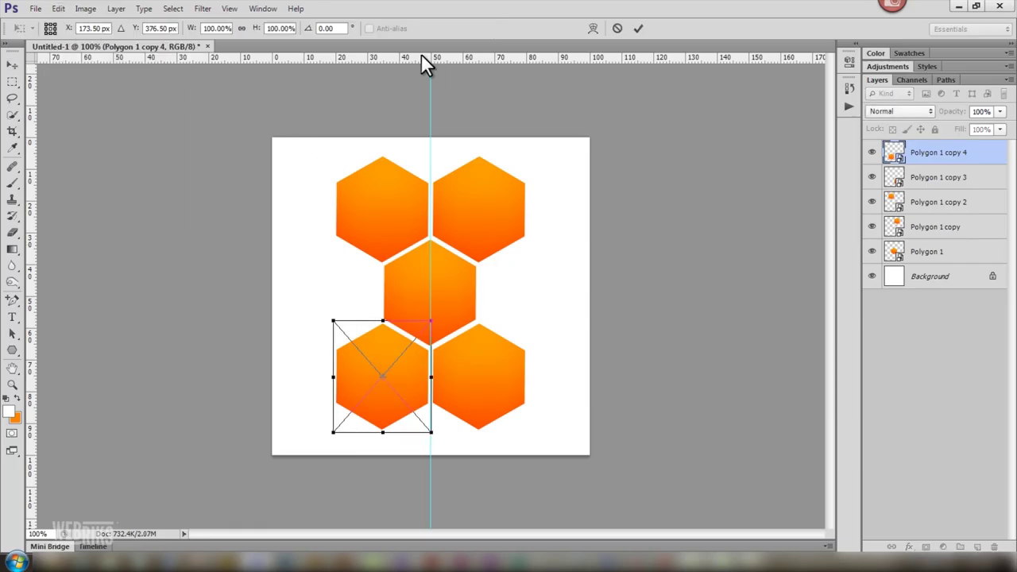
left_click_drag(428, 53, 447, 377)
left_click(637, 30)
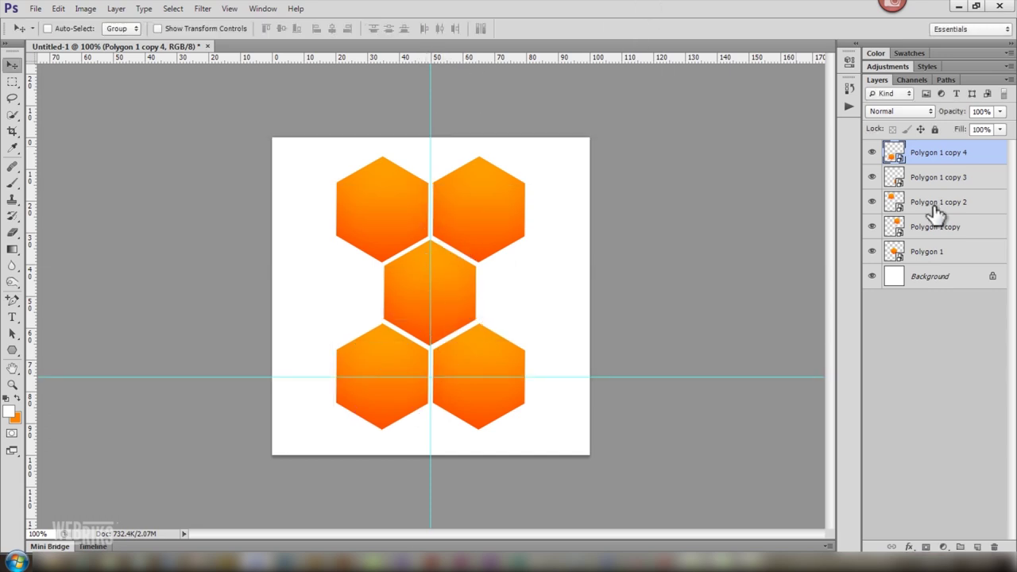
left_click(871, 227)
left_click(871, 228)
left_click(957, 227)
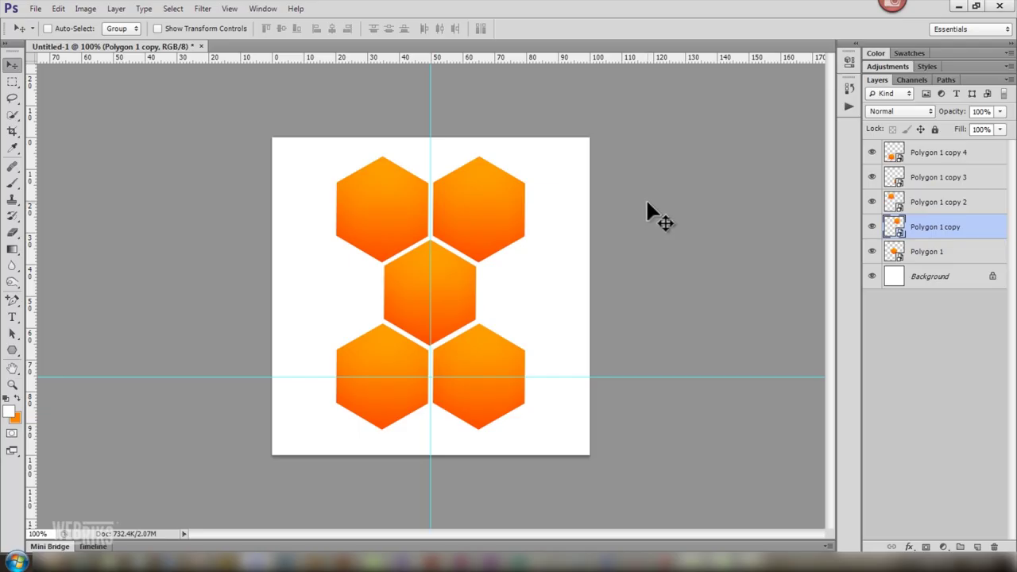
key("ctrl+t")
left_click_drag(516, 56, 527, 210)
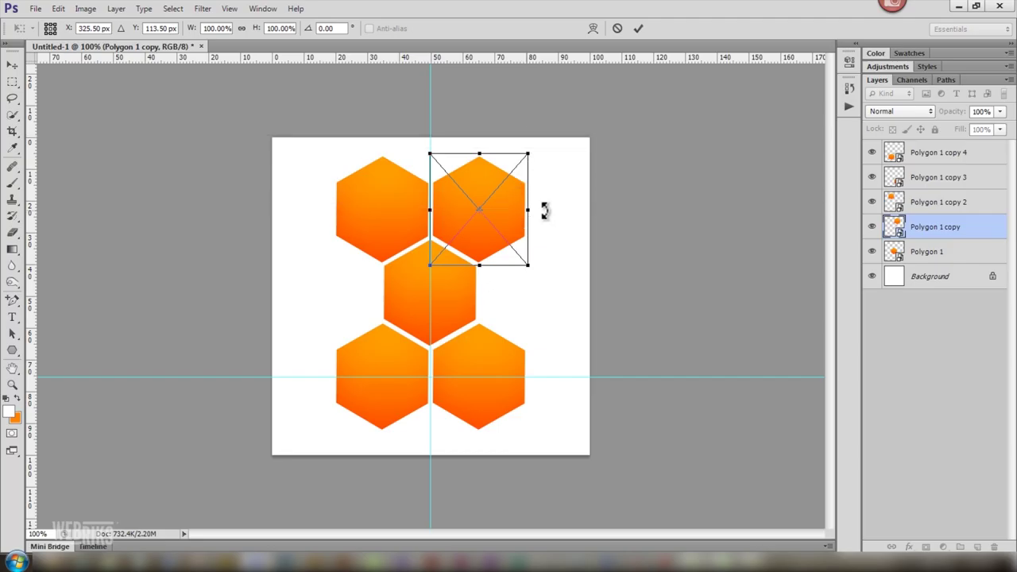
left_click(638, 29)
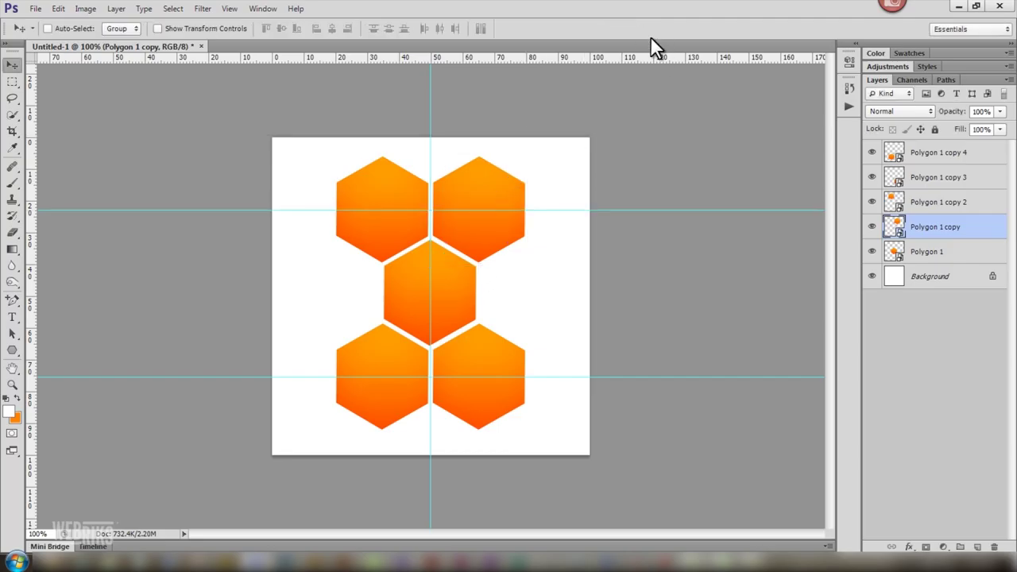
- Add vertical guides at about 34% and 65% through the outer hexagons' centres
left_click_drag(32, 294, 379, 311)
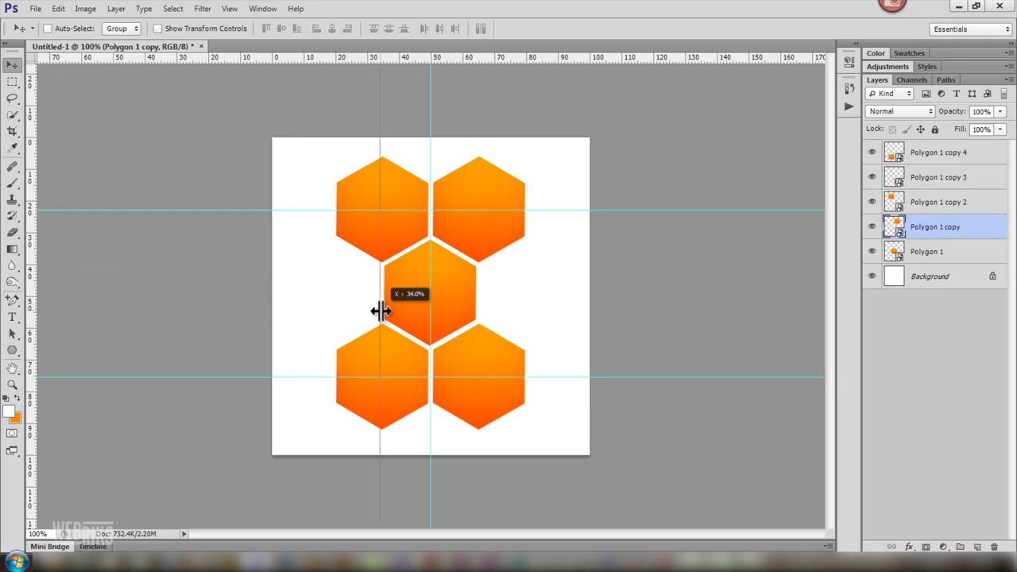
left_click_drag(379, 311, 382, 311)
left_click_drag(88, 363, 480, 358)
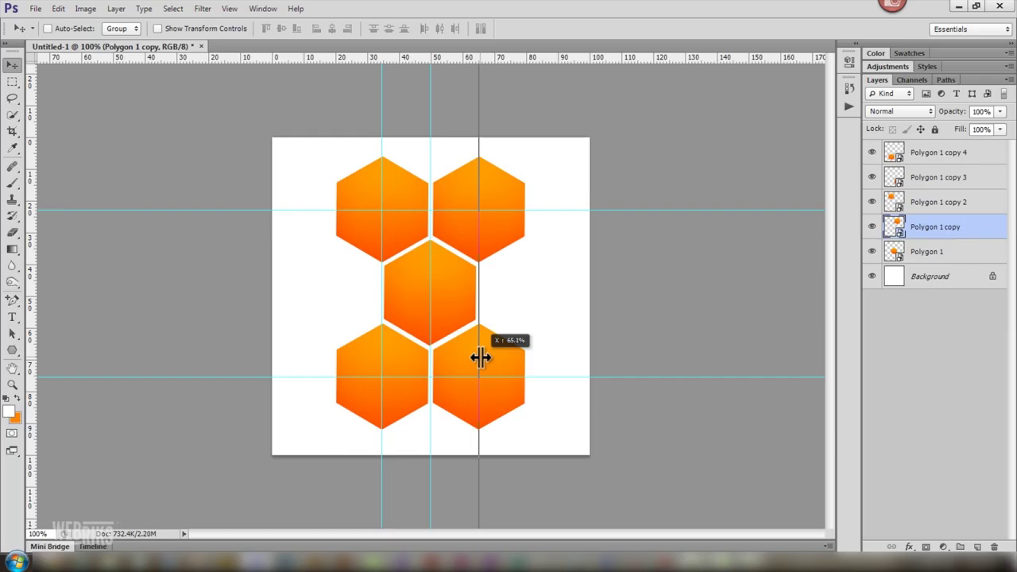
left_click_drag(480, 358, 480, 358)
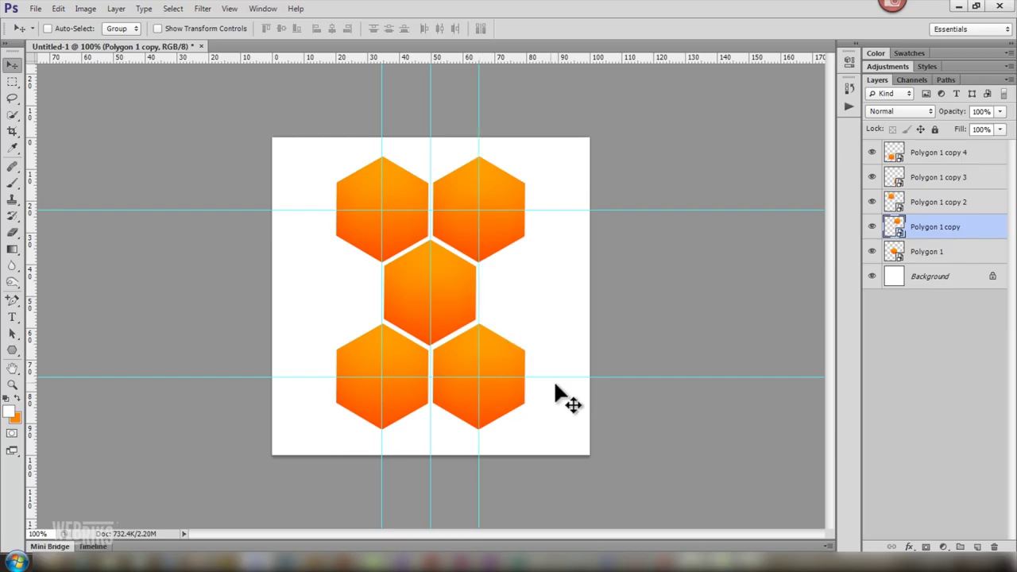
left_click(13, 82)
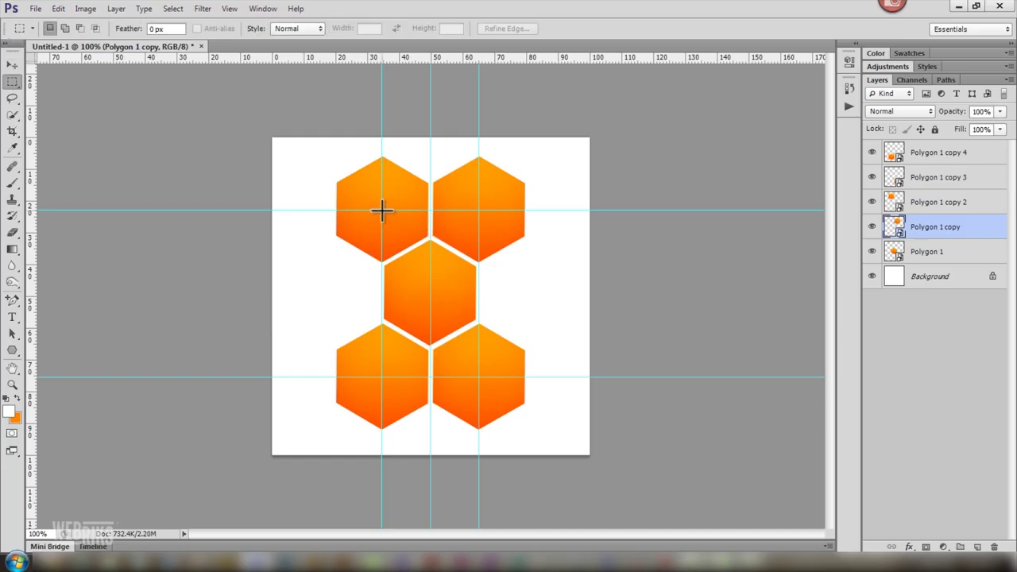
- Select the guide-bounded honeycomb tile and define it as the pattern 'Pattern 8'
left_click_drag(382, 209, 477, 379)
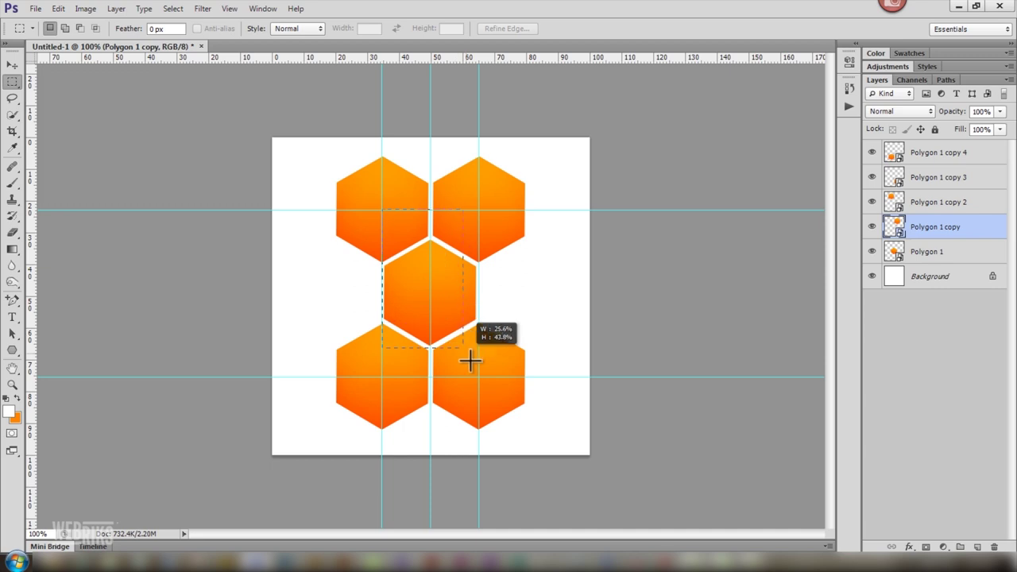
left_click_drag(477, 378, 478, 379)
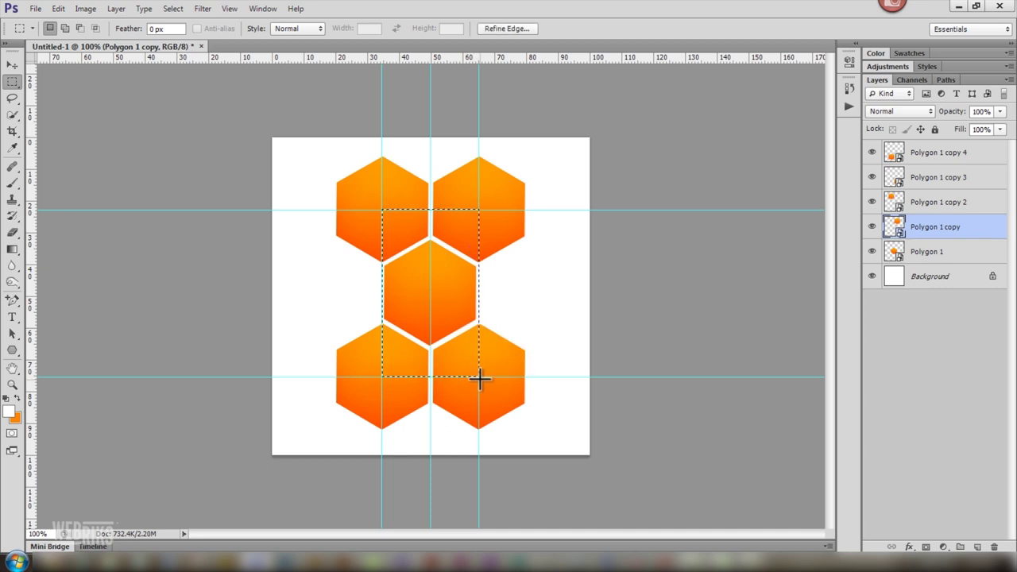
left_click(58, 9)
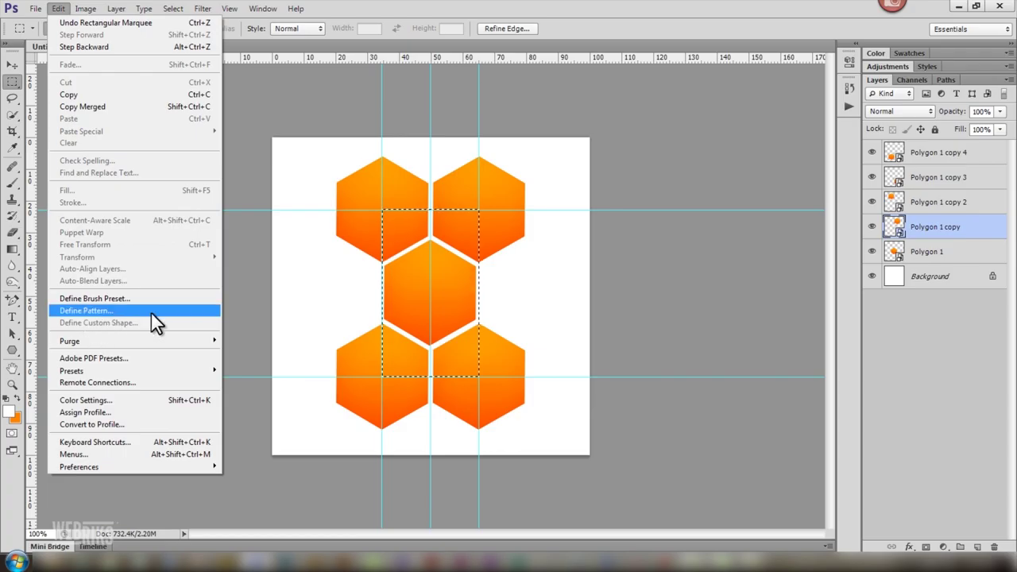
left_click(151, 311)
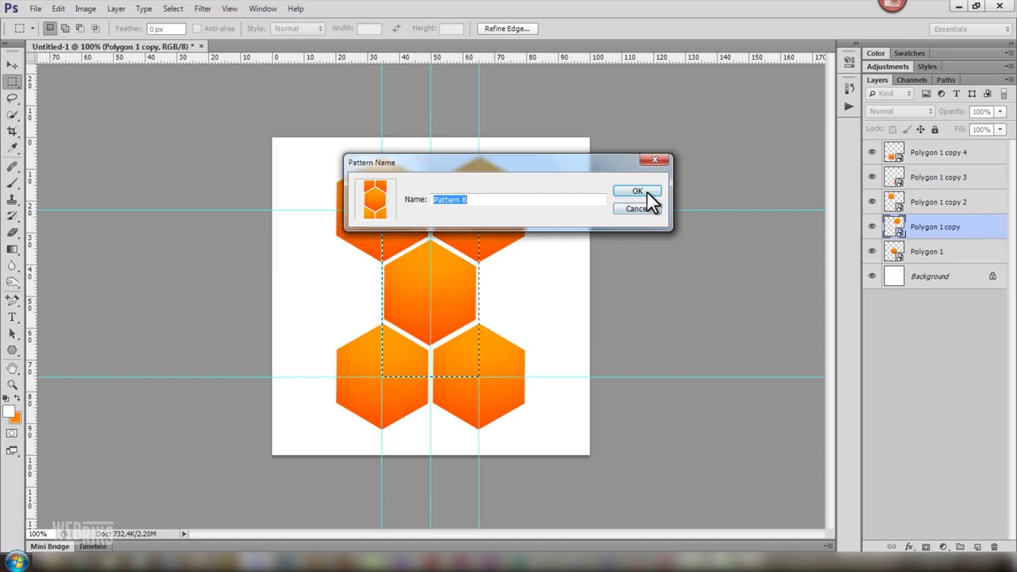
left_click(646, 191)
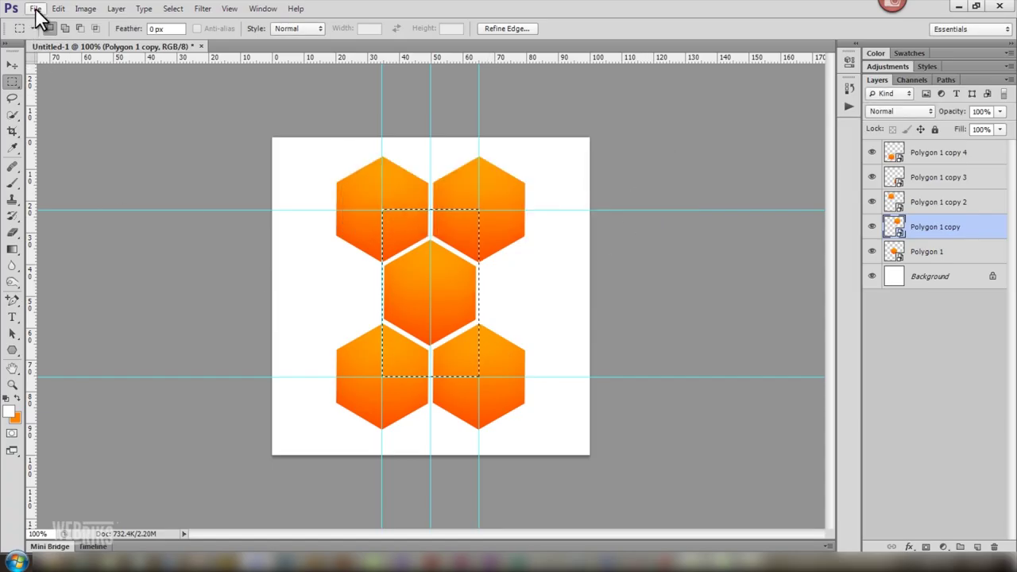
- Create a new document from the 1280 px X 720 px preset
left_click(35, 9)
left_click(40, 23)
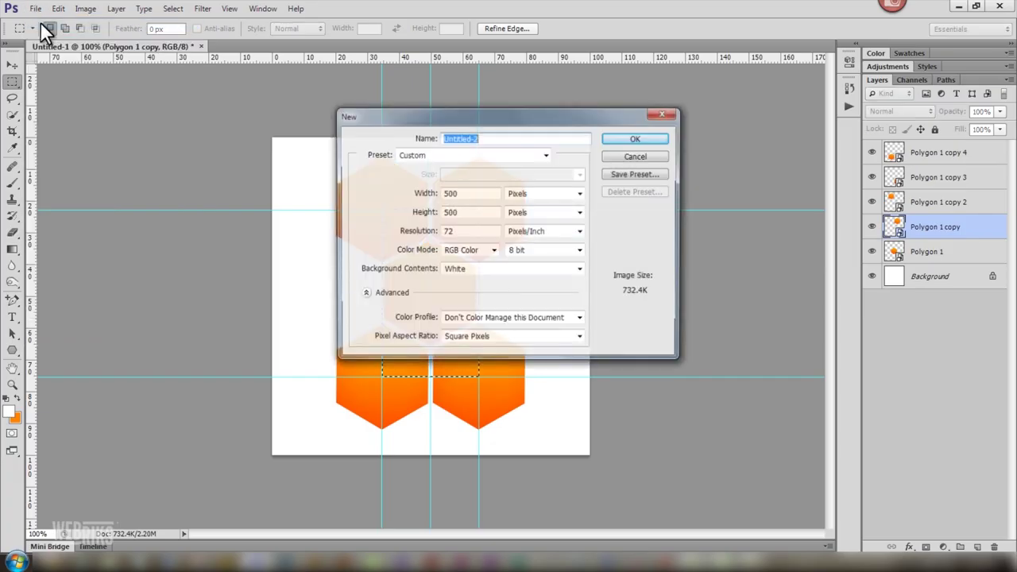
left_click(545, 156)
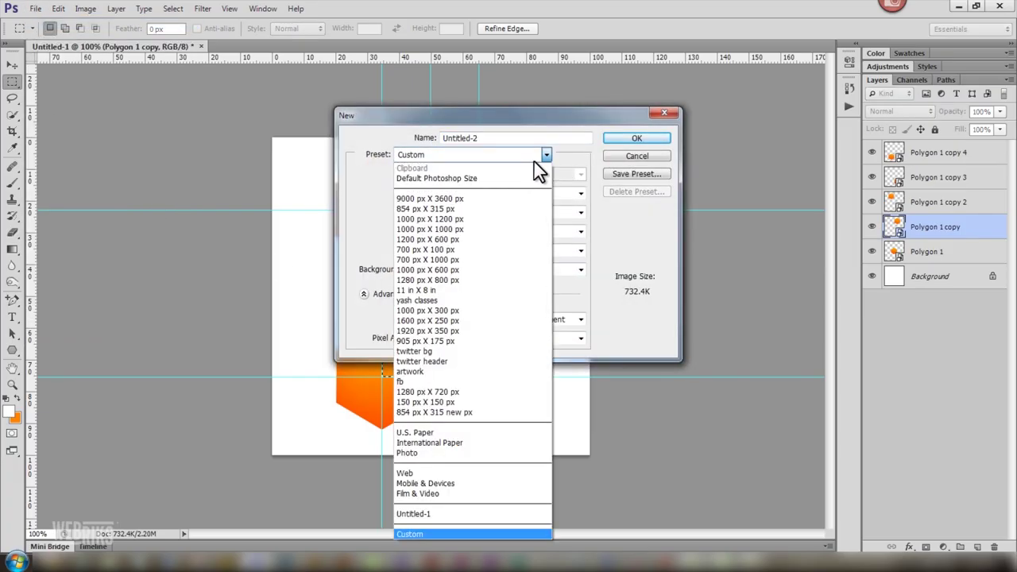
left_click(474, 392)
left_click(650, 140)
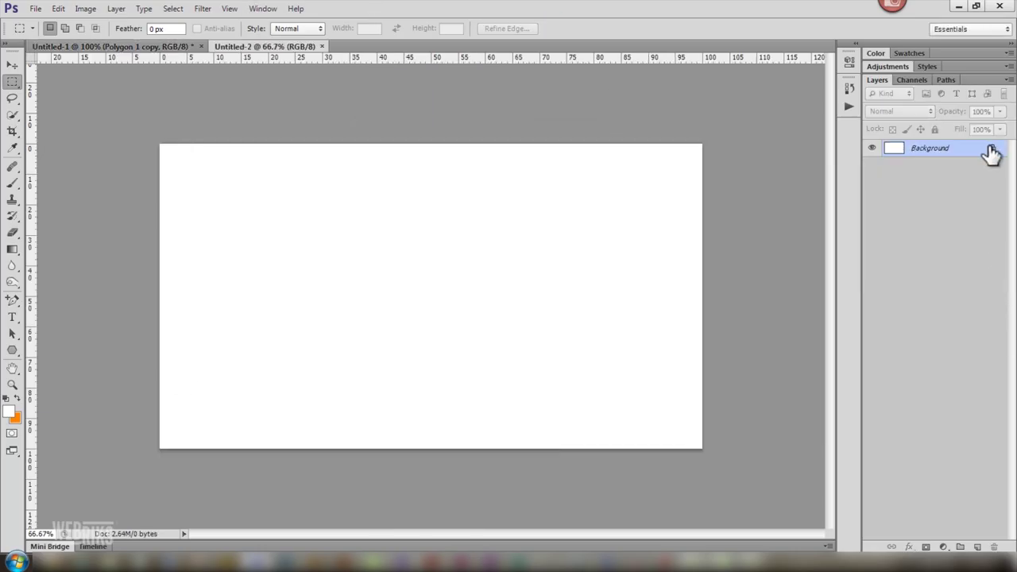
- Unlock the Background as Layer 0 and apply the honeycomb Pattern Overlay at 39% scale
left_click_drag(992, 152, 991, 542)
left_click_drag(993, 544, 992, 545)
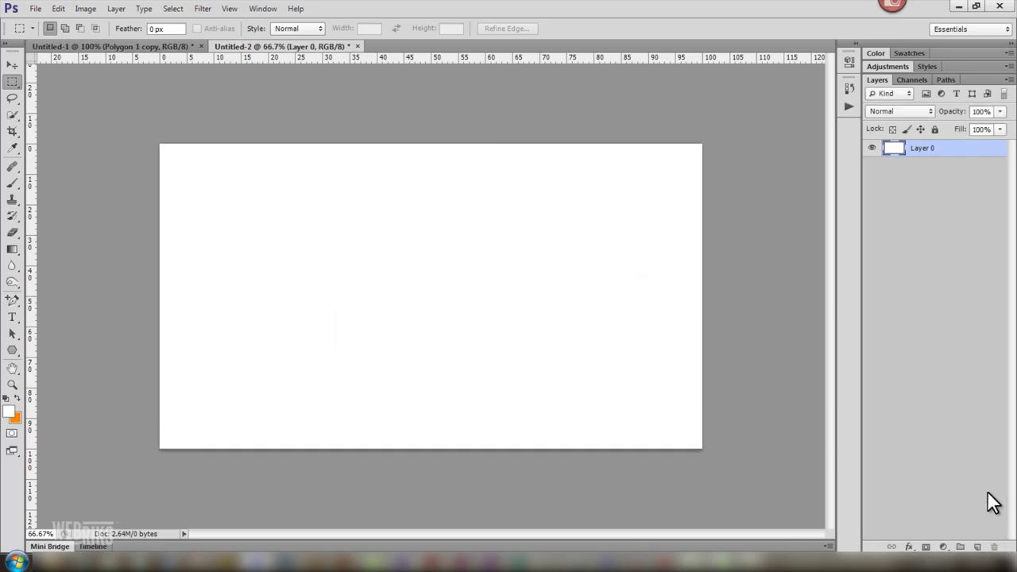
left_click(909, 546)
left_click(924, 506)
left_click(824, 277)
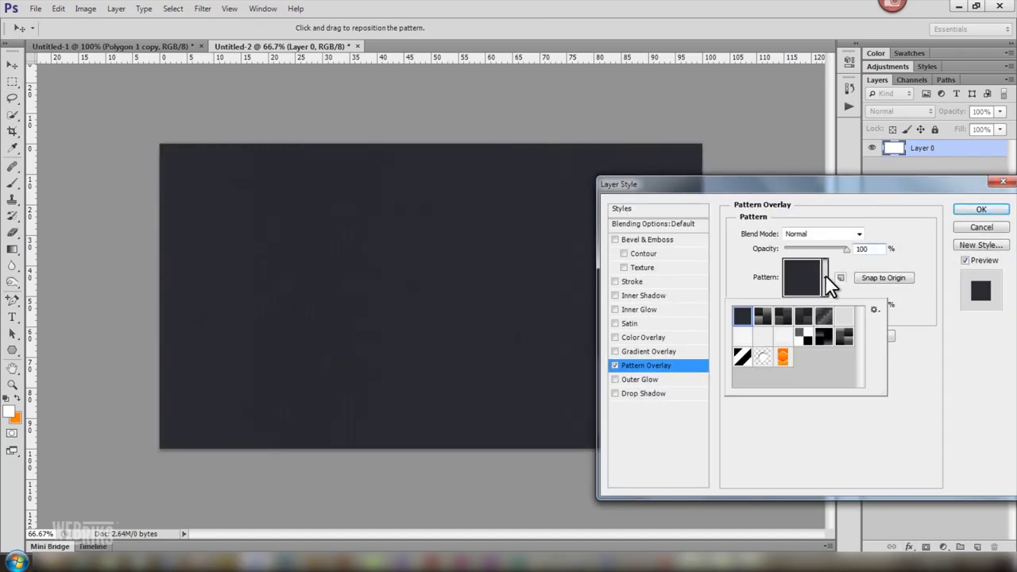
left_click(784, 359)
left_click(916, 400)
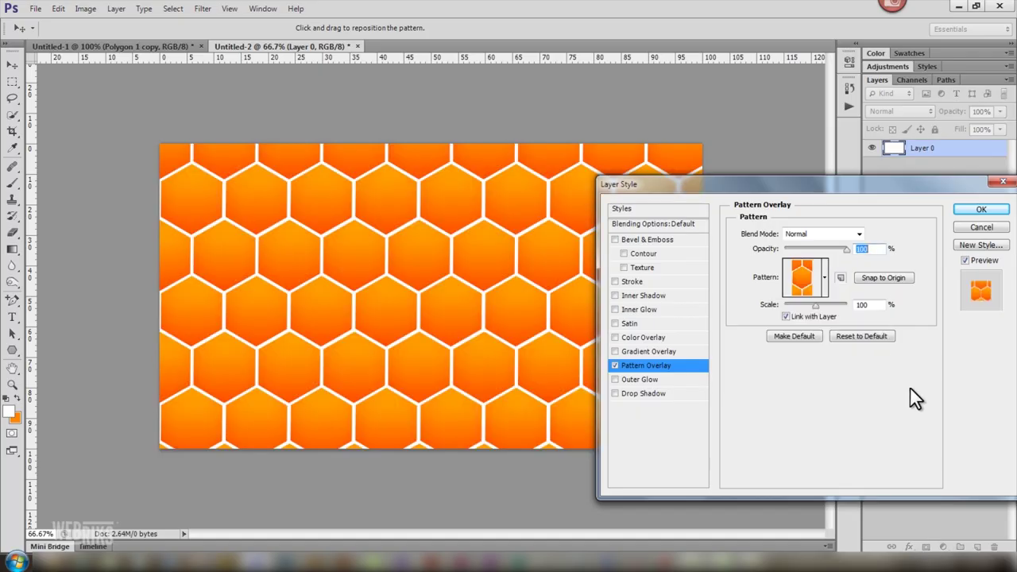
left_click_drag(815, 305, 795, 305)
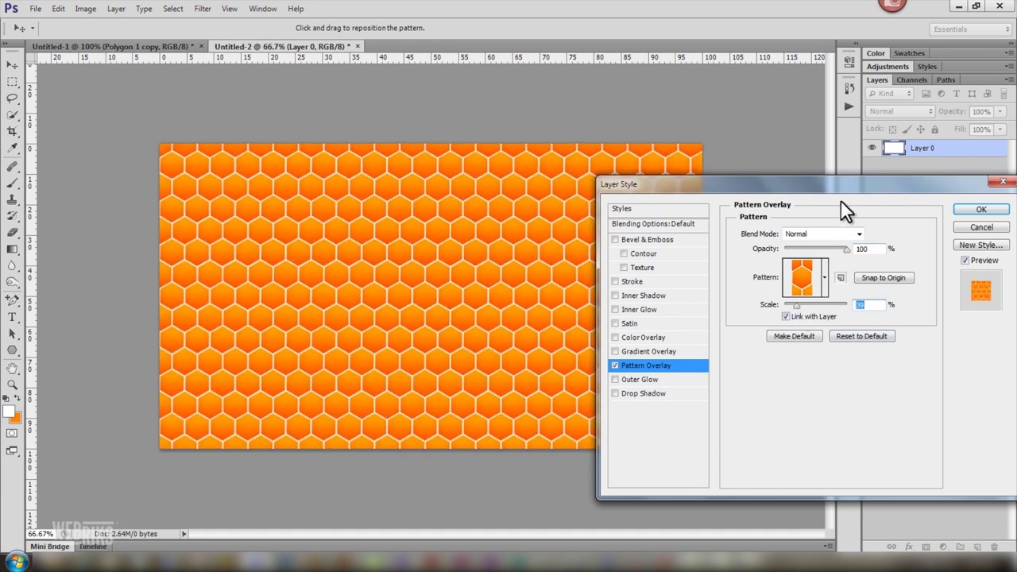
left_click_drag(834, 189, 815, 160)
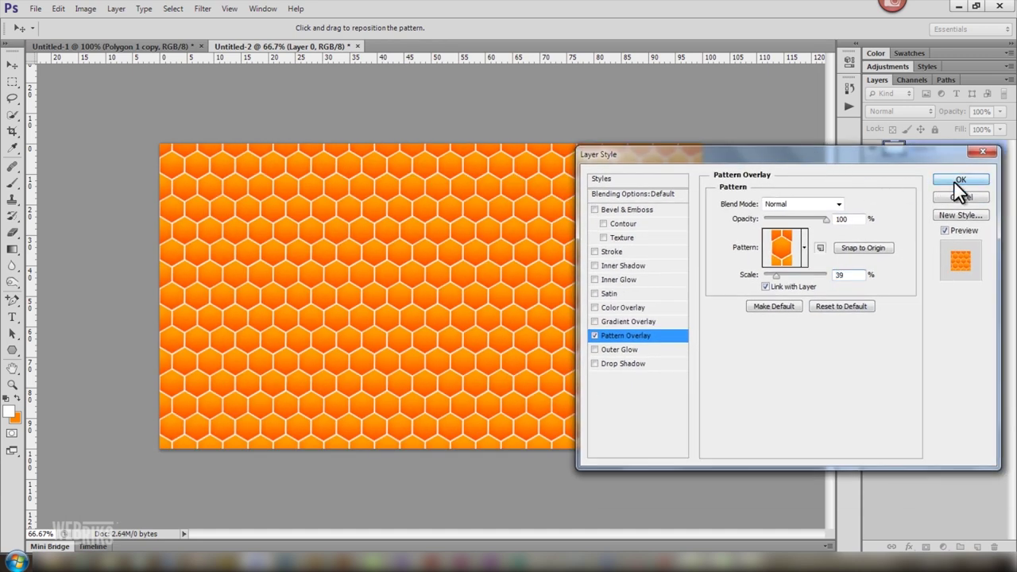
left_click(960, 180)
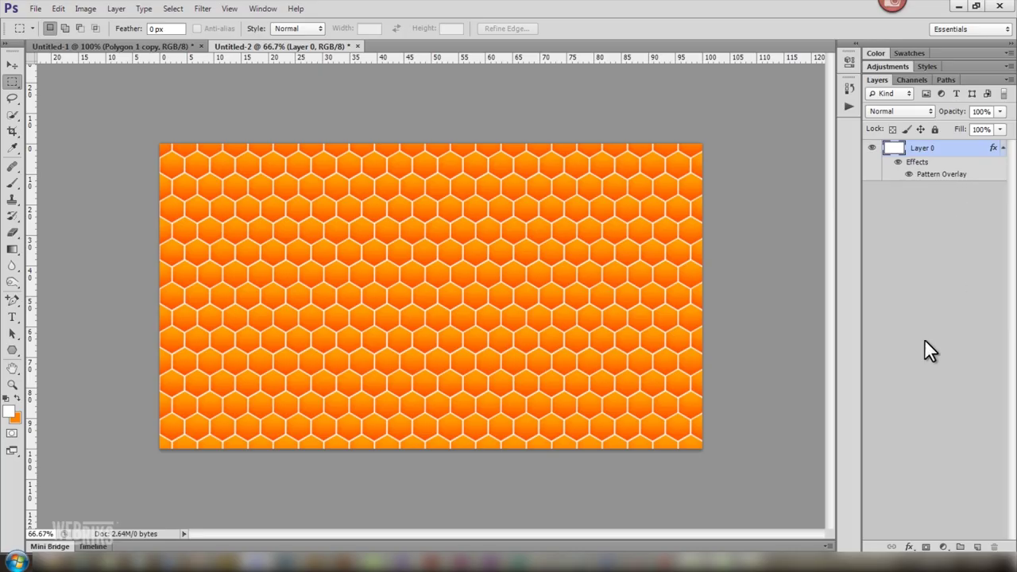